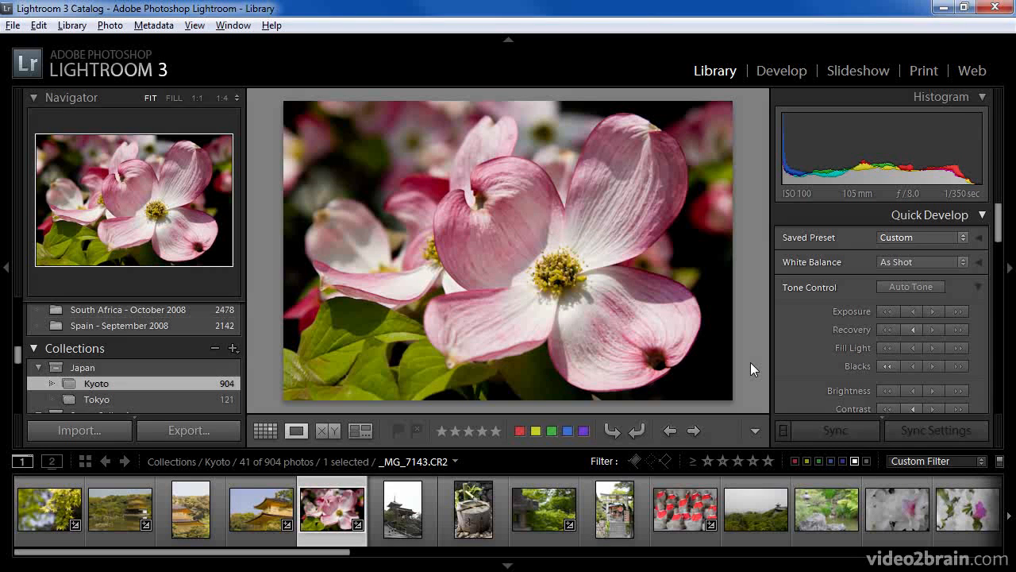
Select all 41 Kyoto photos with Edit > Select All and bring up the Export 41 Files dialog.
{"action": "left_click", "coordinate": [38, 25]}
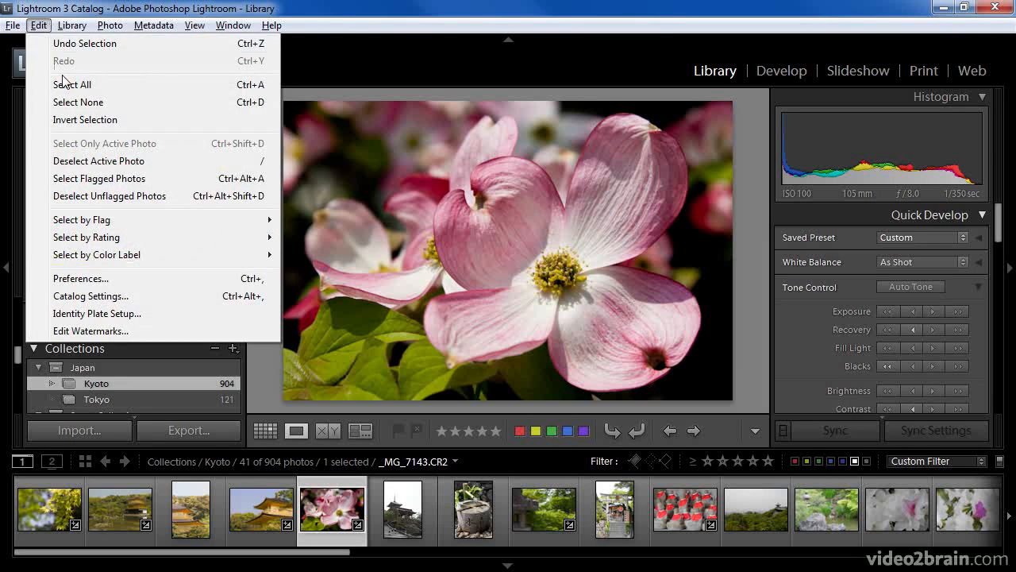
{"action": "left_click", "coordinate": [219, 85]}
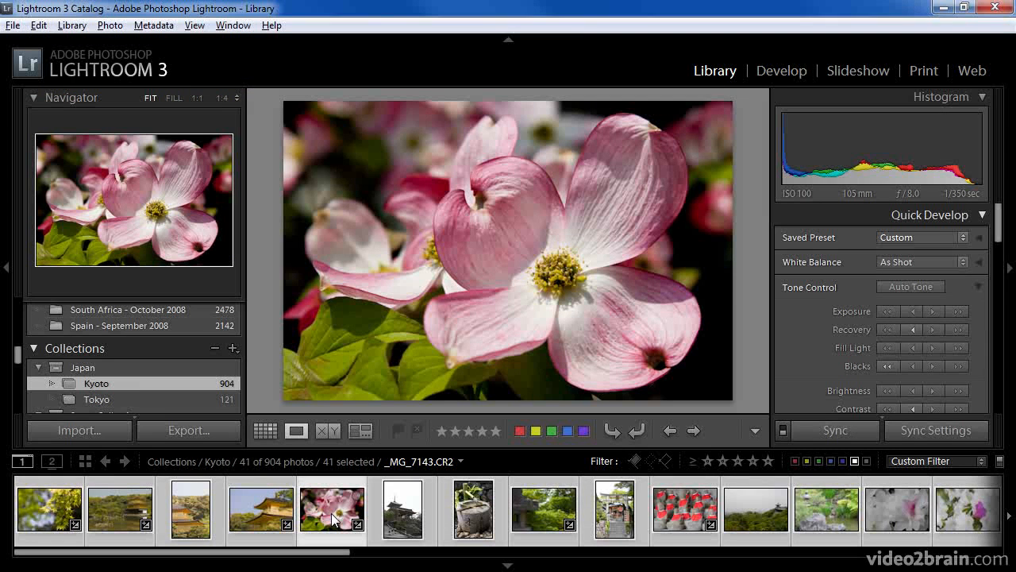
{"action": "left_click", "coordinate": [14, 25]}
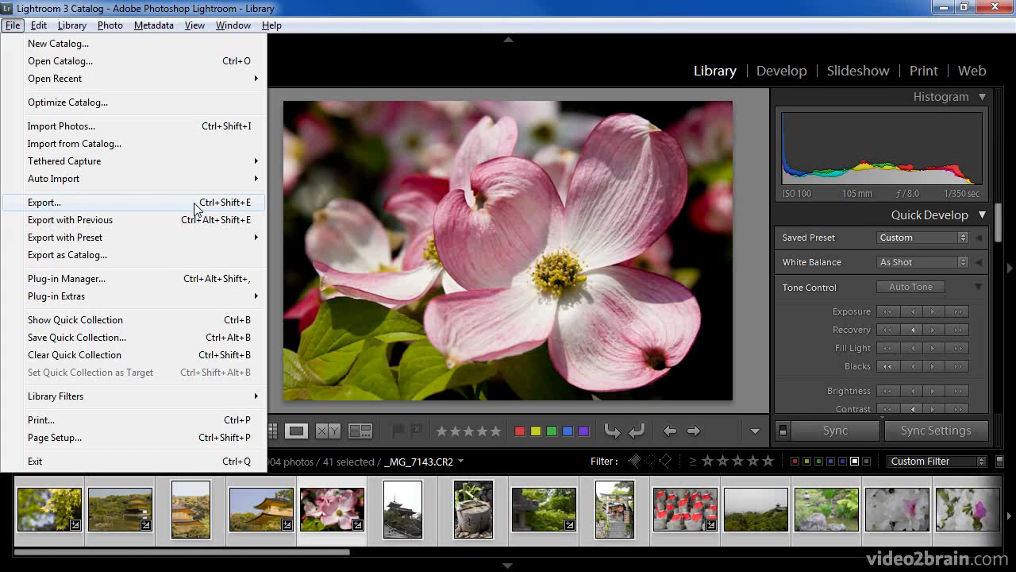
{"action": "left_click", "coordinate": [272, 209]}
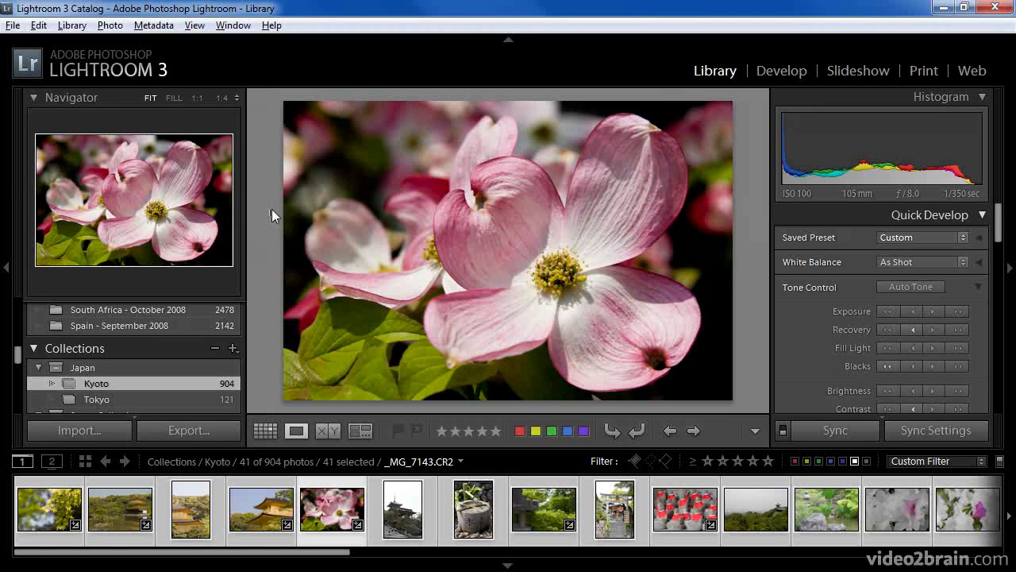
{"action": "left_click", "coordinate": [219, 431]}
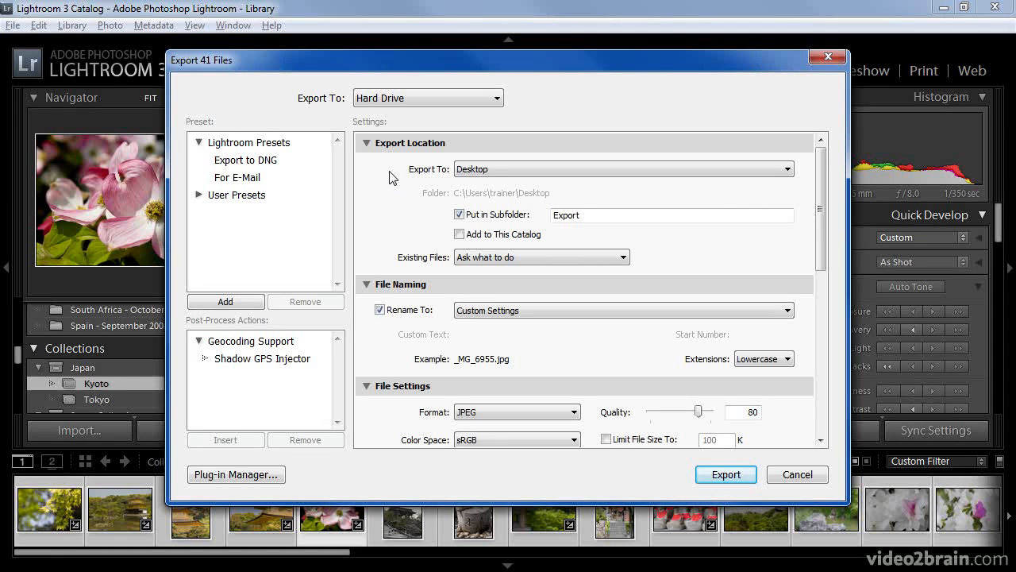
{"action": "left_click", "coordinate": [503, 170]}
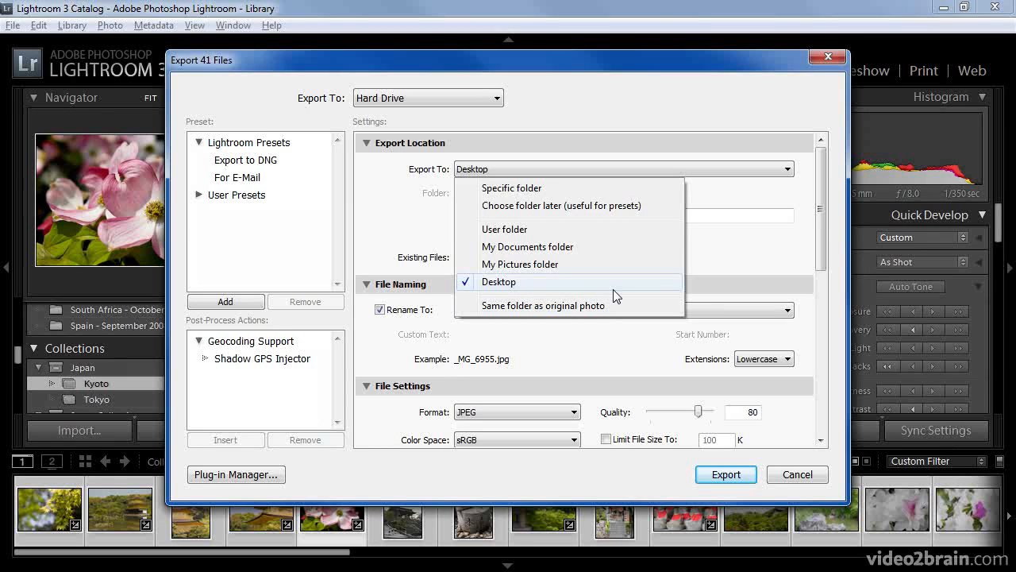
{"action": "left_click", "coordinate": [692, 267]}
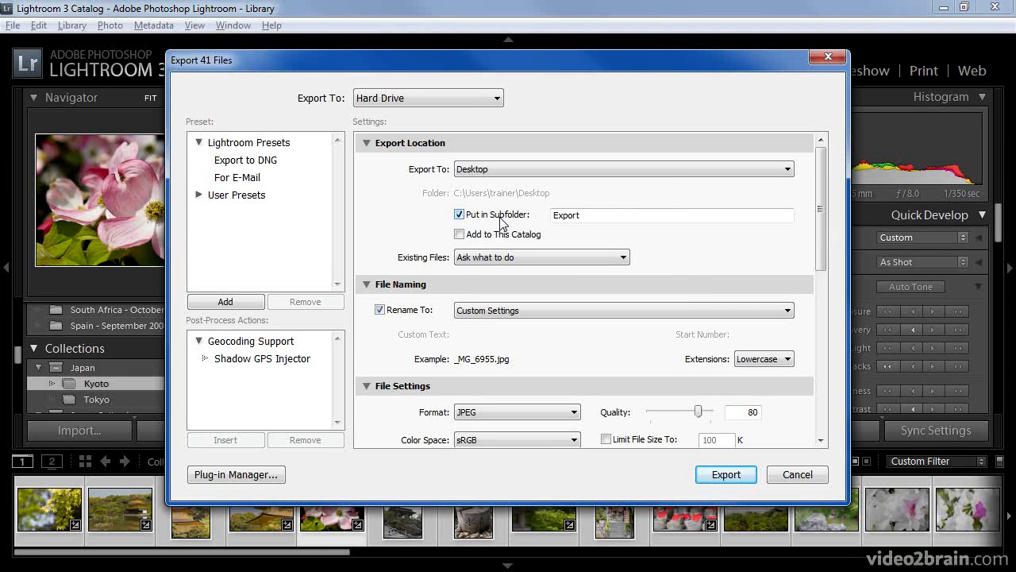
Leave Existing Files on 'Ask what to do' and show the Rename To naming choices.
{"action": "double_click", "coordinate": [595, 219]}
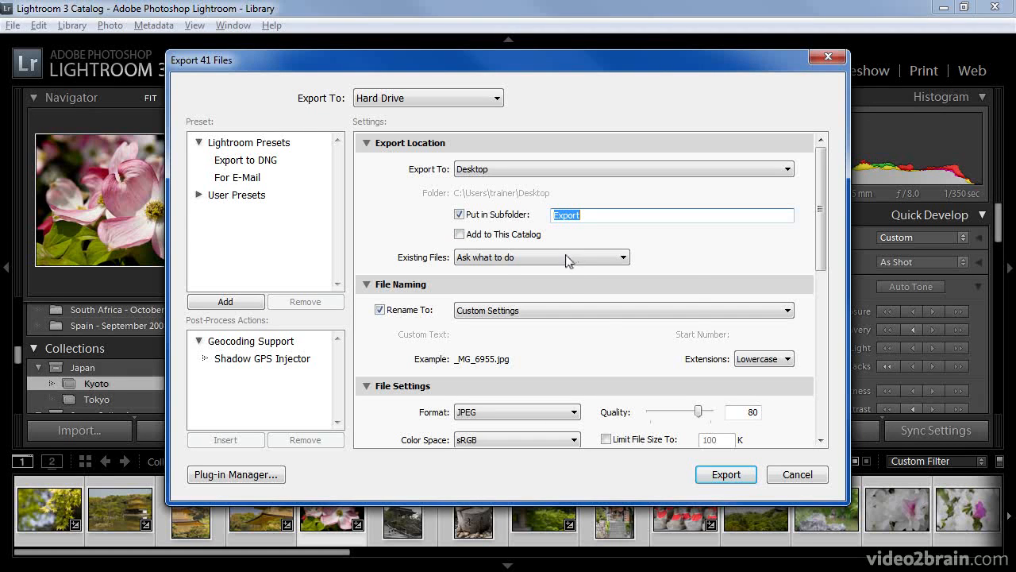
{"action": "left_click", "coordinate": [568, 262]}
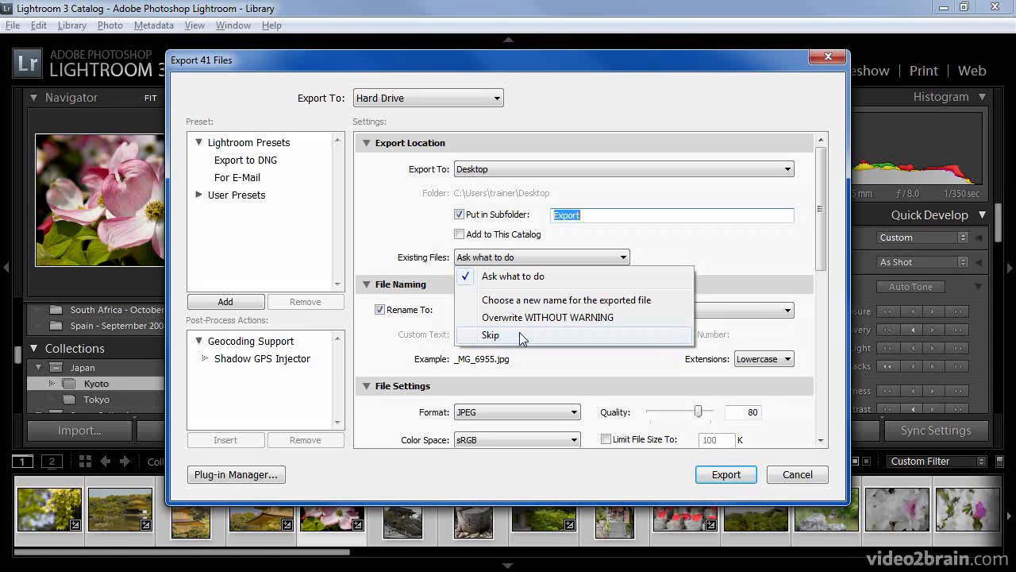
{"action": "left_click", "coordinate": [649, 254]}
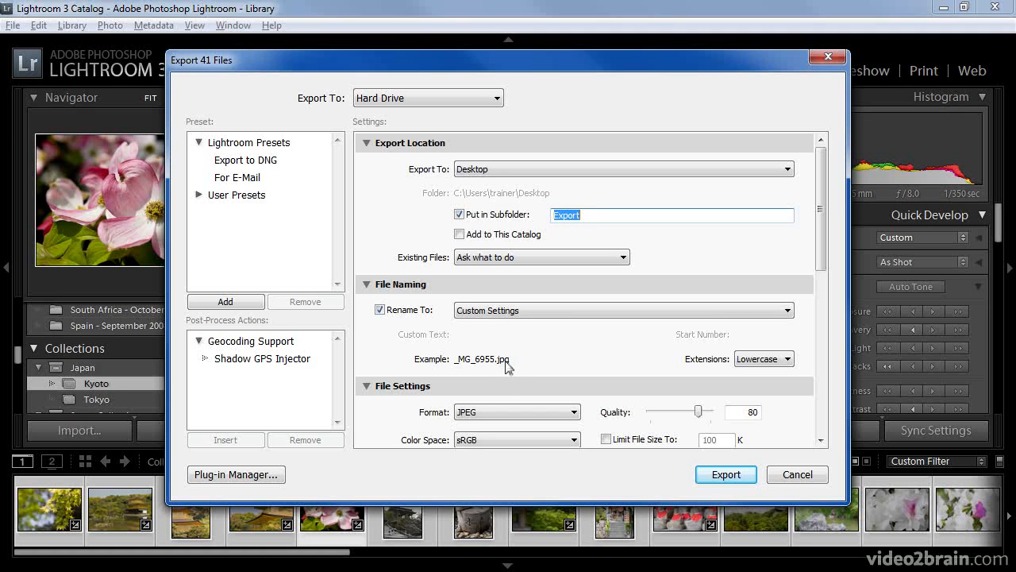
{"action": "left_click", "coordinate": [543, 315]}
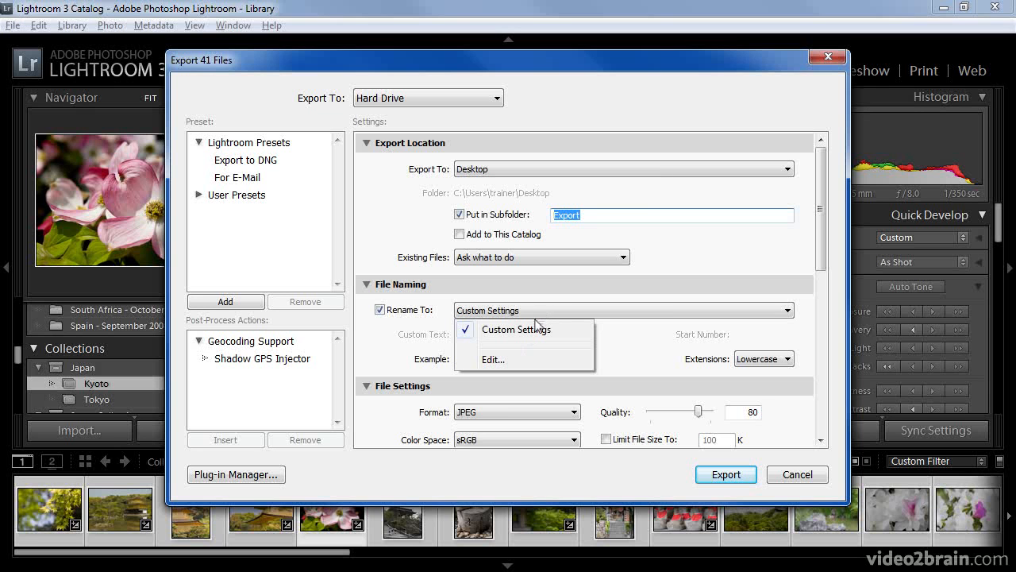
Replace the {Filename} token with the photographer's name, 'Kyoto_' and a Sequence # (01) token.
{"action": "left_click", "coordinate": [493, 359]}
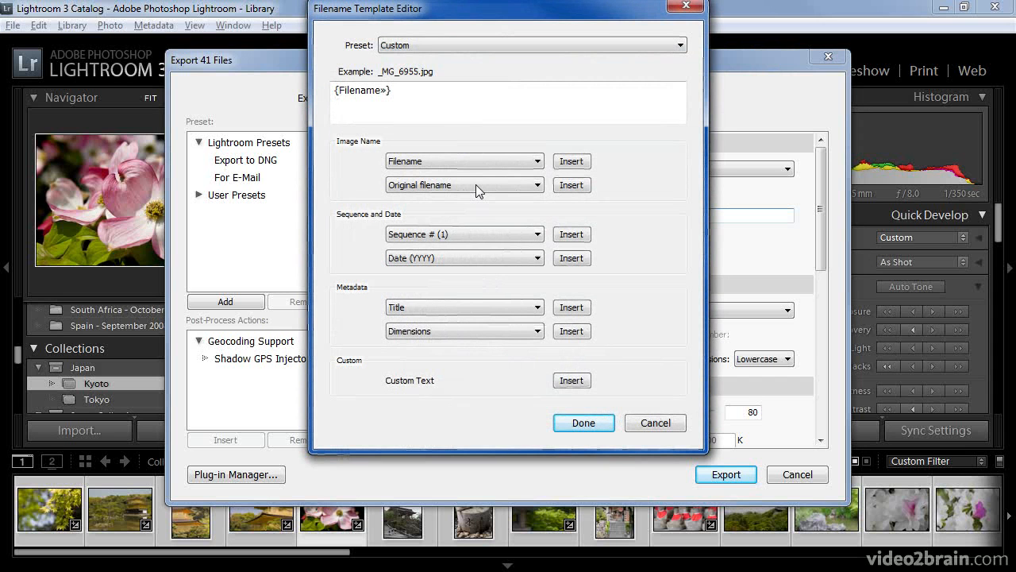
{"action": "left_click", "coordinate": [453, 103]}
{"action": "left_click_drag", "start_coordinate": [355, 86], "coordinate": [305, 84]}
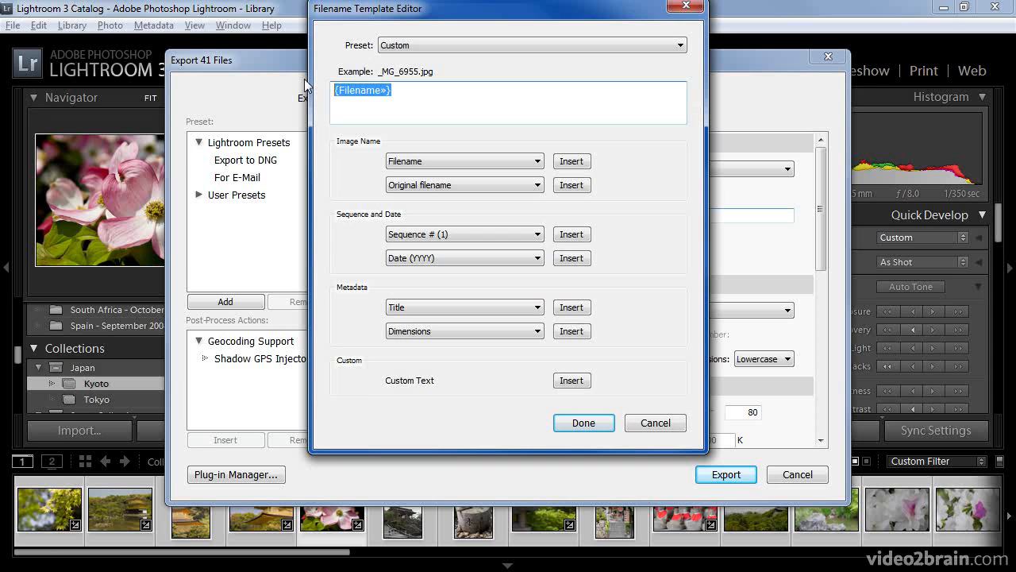
{"action": "type", "text": "TimGrey"}
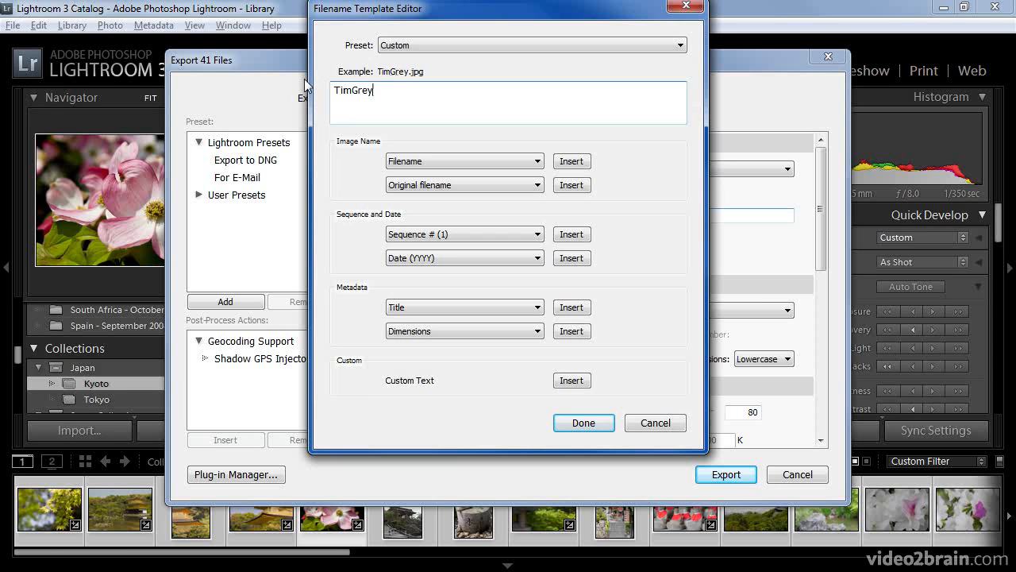
{"action": "type", "text": "Kyoto_"}
{"action": "left_click", "coordinate": [487, 235]}
{"action": "left_click", "coordinate": [496, 270]}
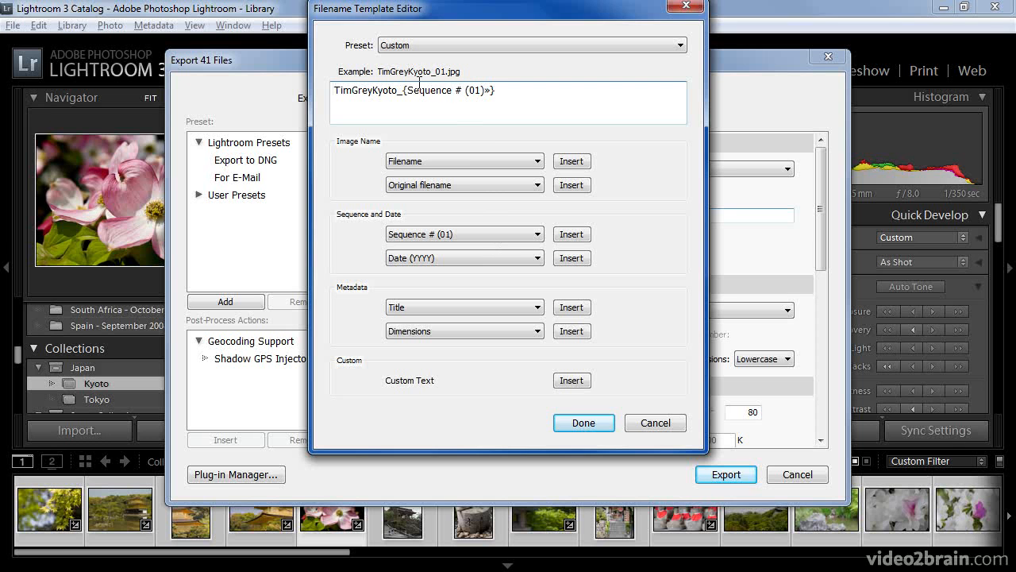
{"action": "left_click", "coordinate": [582, 422]}
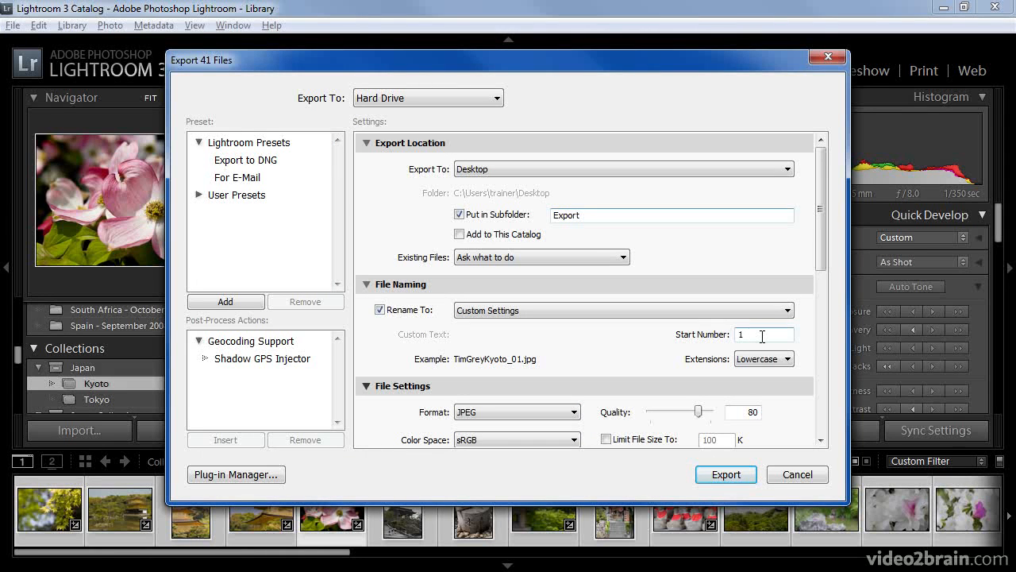
{"action": "left_click", "coordinate": [772, 358]}
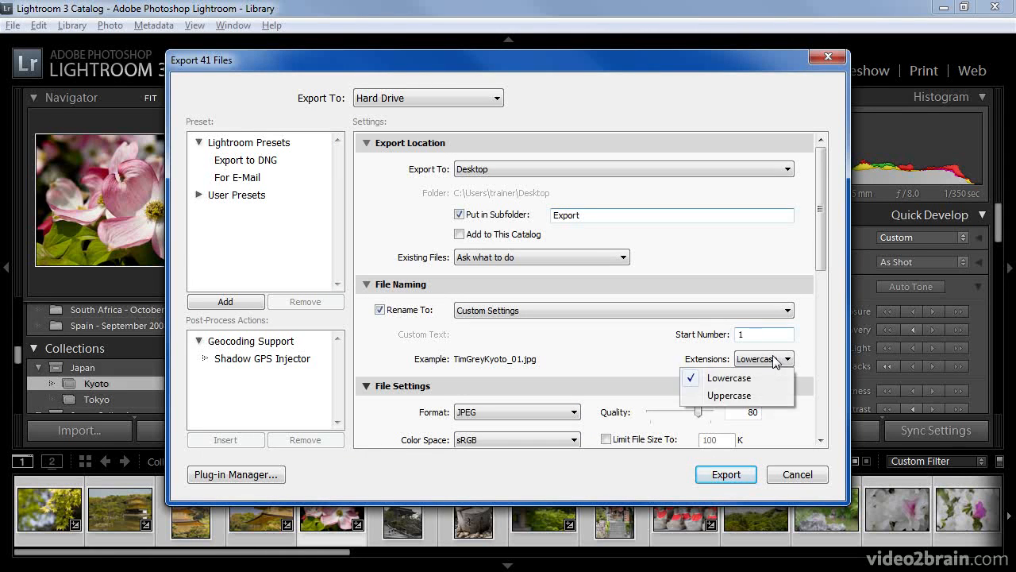
{"action": "left_click", "coordinate": [767, 381]}
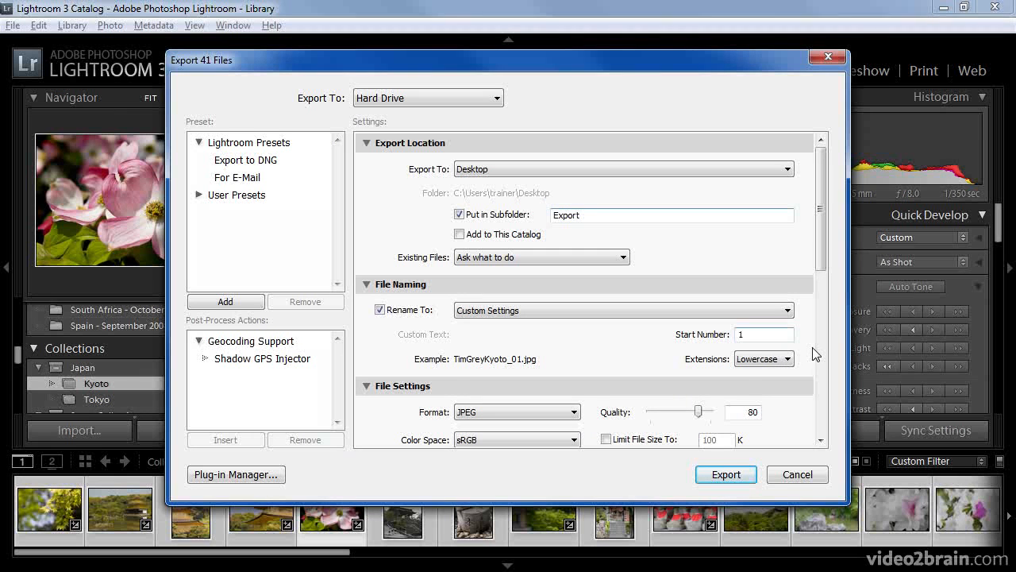
{"action": "left_click_drag", "start_coordinate": [820, 228], "coordinate": [809, 327]}
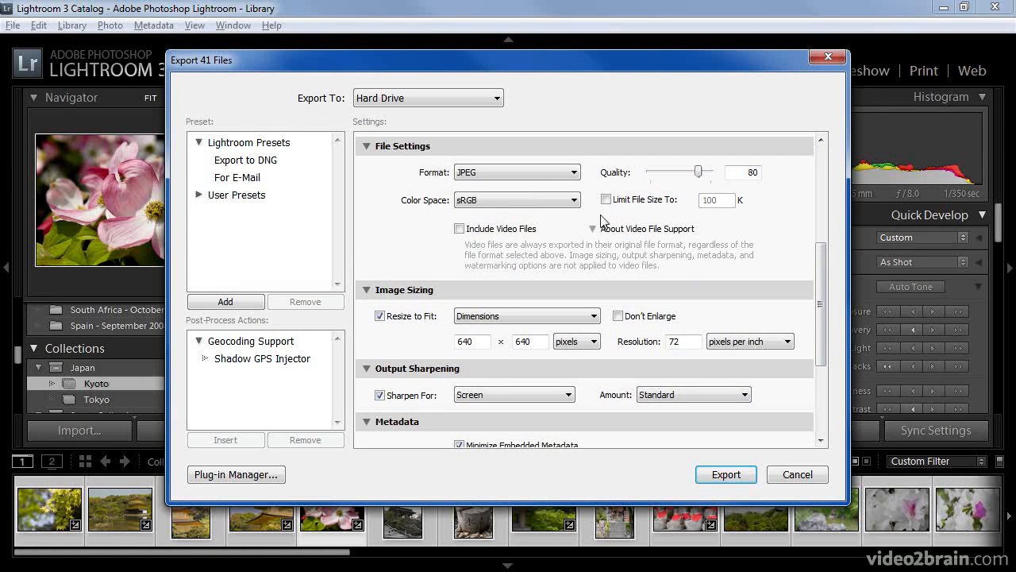
{"action": "left_click", "coordinate": [575, 173]}
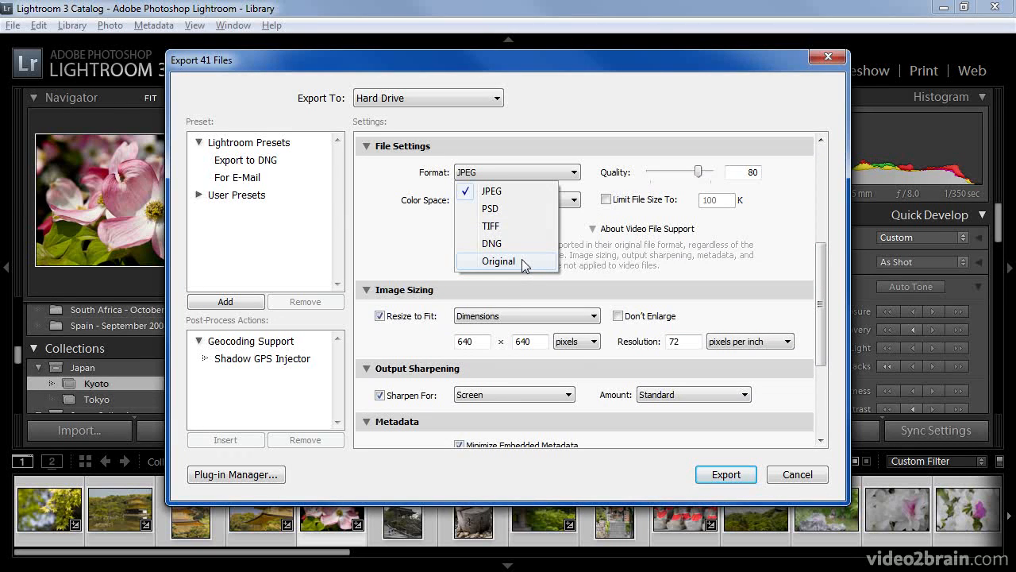
{"action": "left_click", "coordinate": [522, 190]}
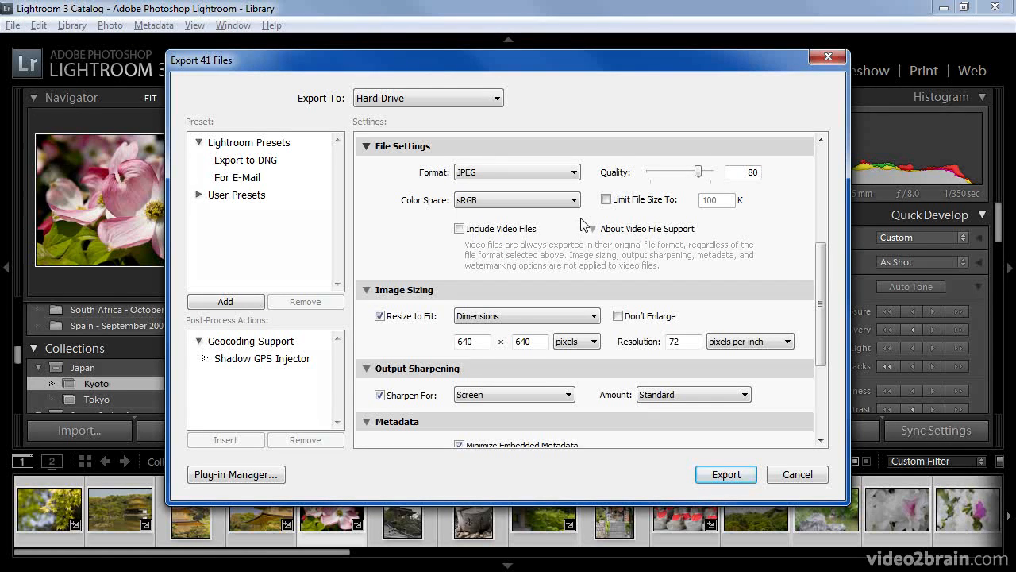
Raise JPEG quality from 80 to 100, leaving the colour space on sRGB.
{"action": "left_click_drag", "start_coordinate": [699, 173], "coordinate": [716, 173]}
{"action": "left_click", "coordinate": [575, 200]}
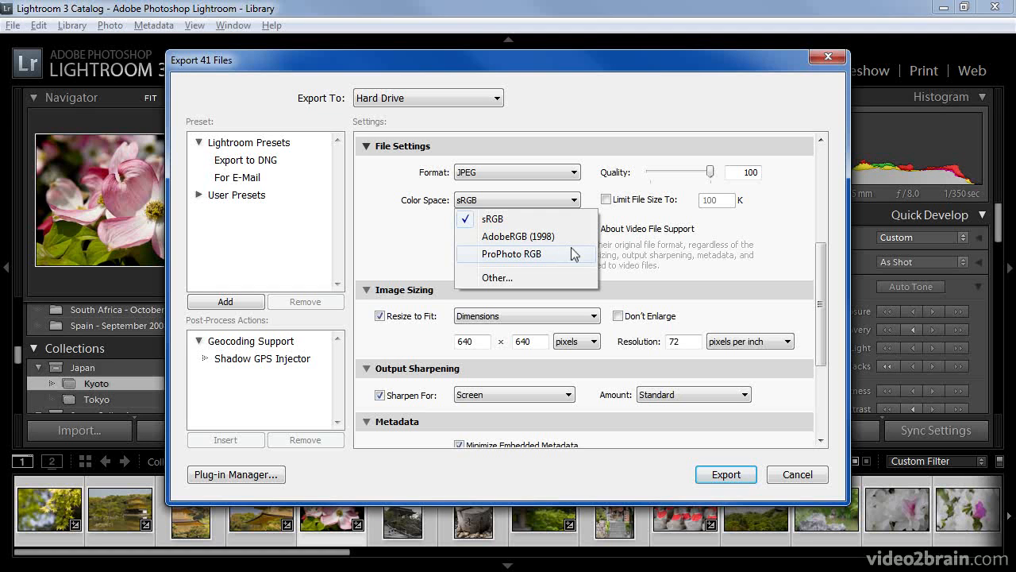
{"action": "left_click", "coordinate": [436, 253]}
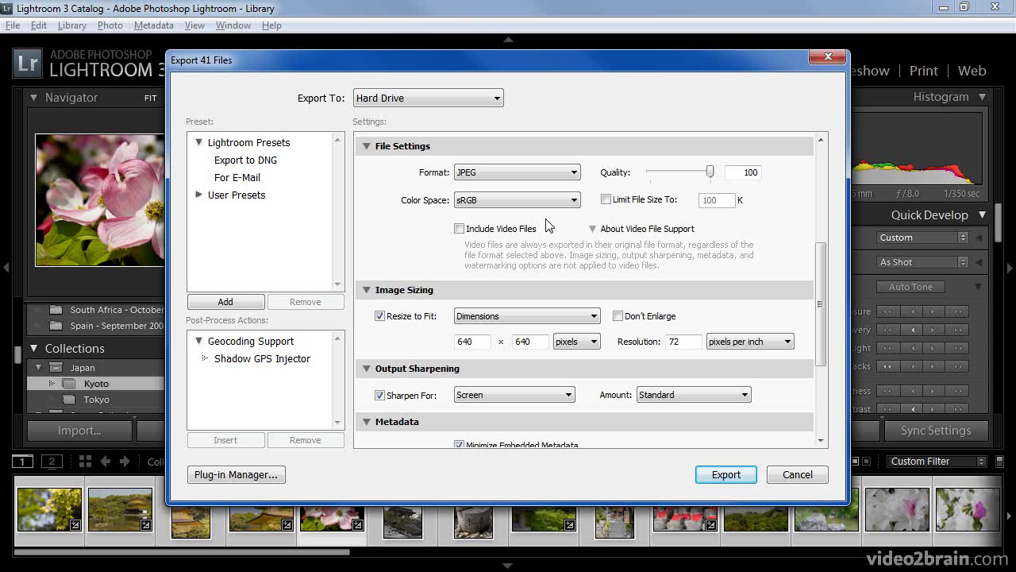
{"action": "left_click_drag", "start_coordinate": [811, 275], "coordinate": [825, 329]}
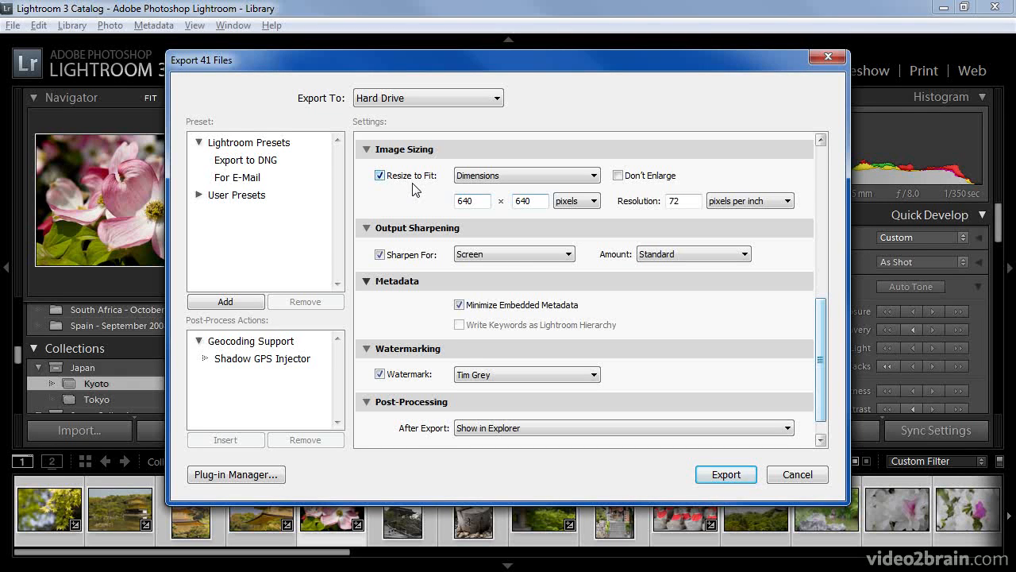
Resize exports to fit Dimensions of 1024 by 768 pixels.
{"action": "left_click", "coordinate": [533, 175]}
{"action": "left_click", "coordinate": [543, 211]}
{"action": "key", "text": "Tab"}
{"action": "type", "text": "1024"}
{"action": "key", "text": "Tab"}
{"action": "type", "text": "768"}
Keep output sharpening set to Screen with a Standard amount.
{"action": "left_click", "coordinate": [525, 256]}
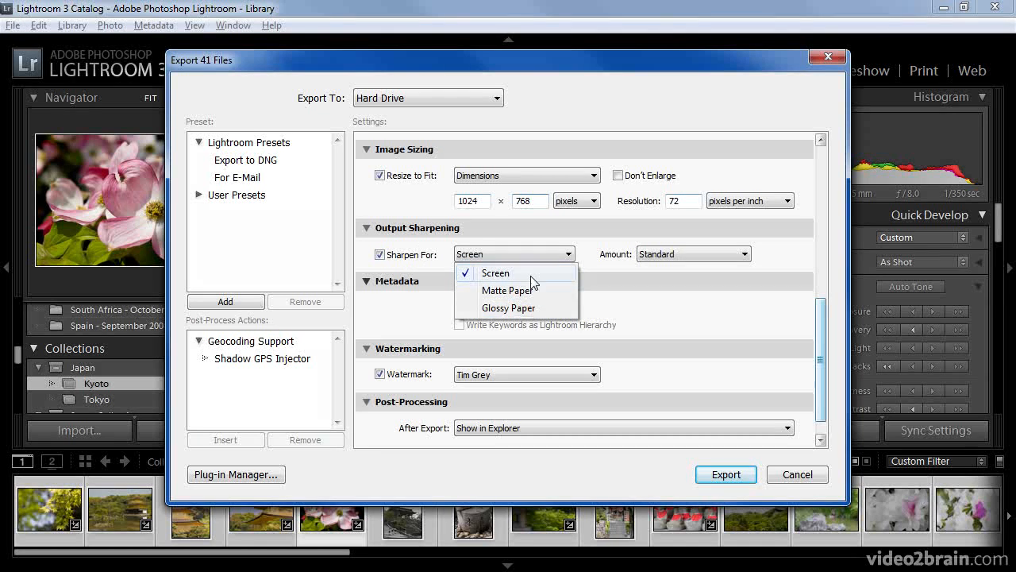
{"action": "left_click", "coordinate": [526, 273]}
{"action": "left_click", "coordinate": [687, 255]}
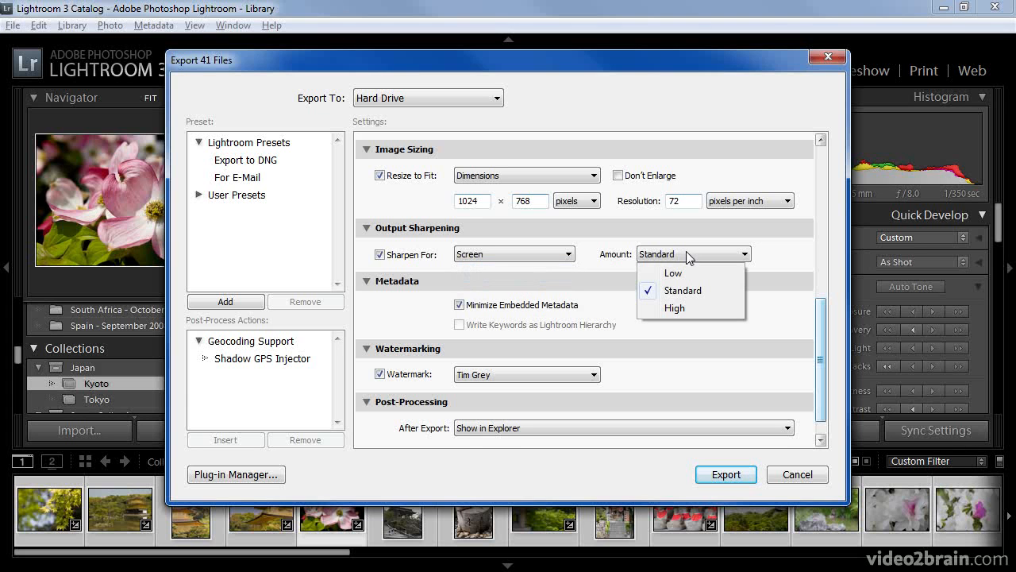
{"action": "left_click", "coordinate": [715, 290]}
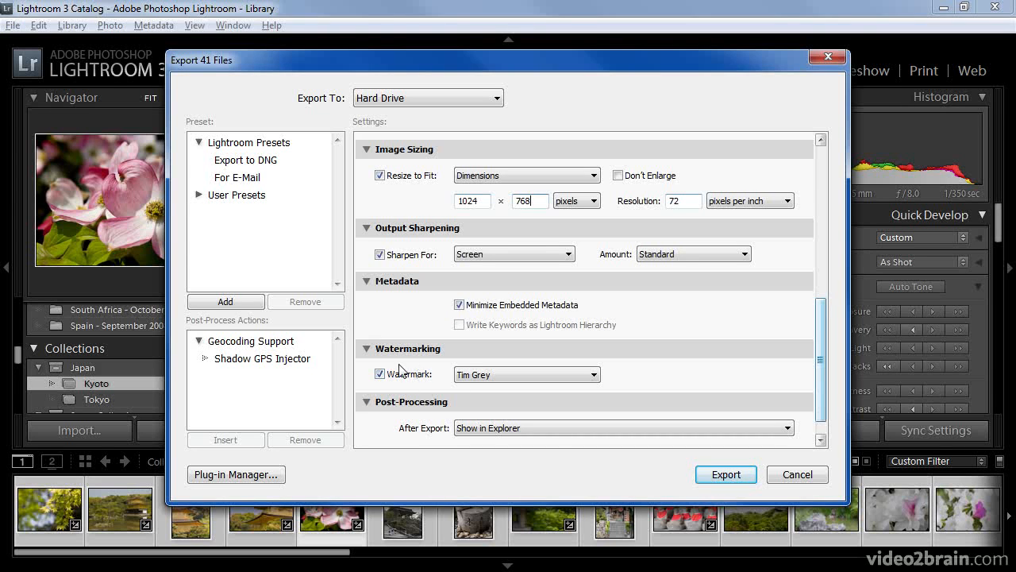
{"action": "left_click", "coordinate": [513, 380]}
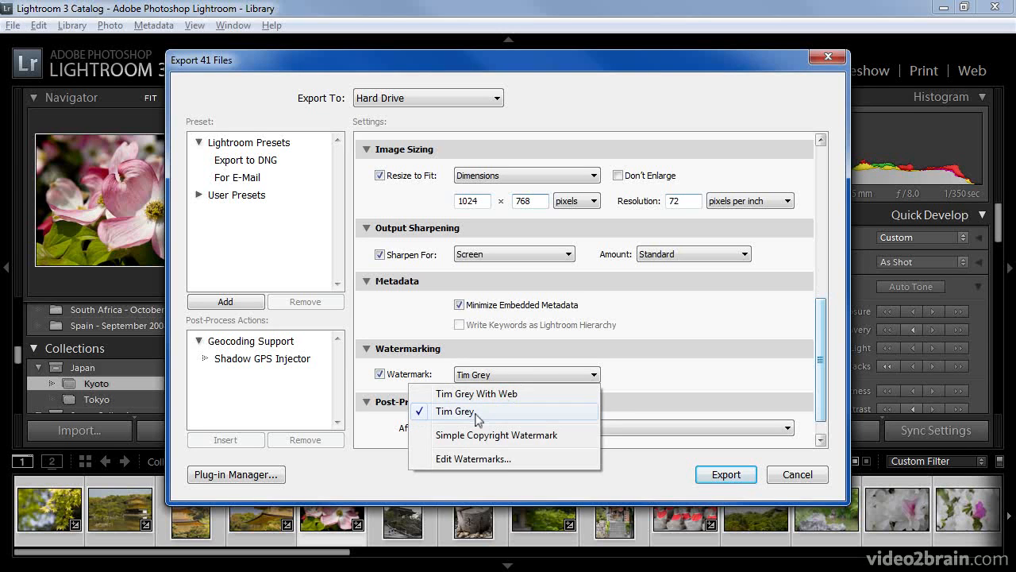
{"action": "left_click", "coordinate": [476, 413]}
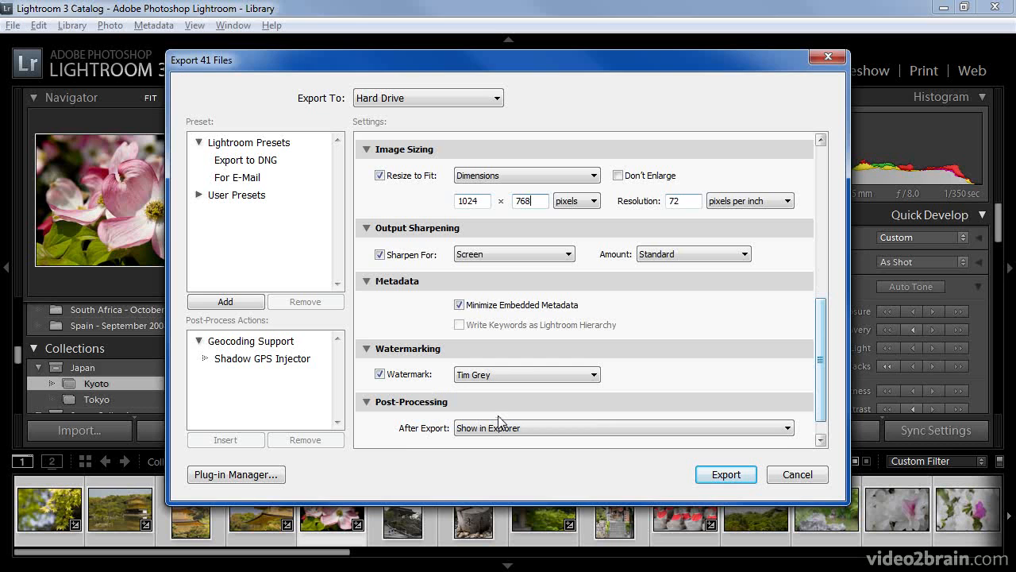
{"action": "left_click_drag", "start_coordinate": [823, 383], "coordinate": [821, 398]}
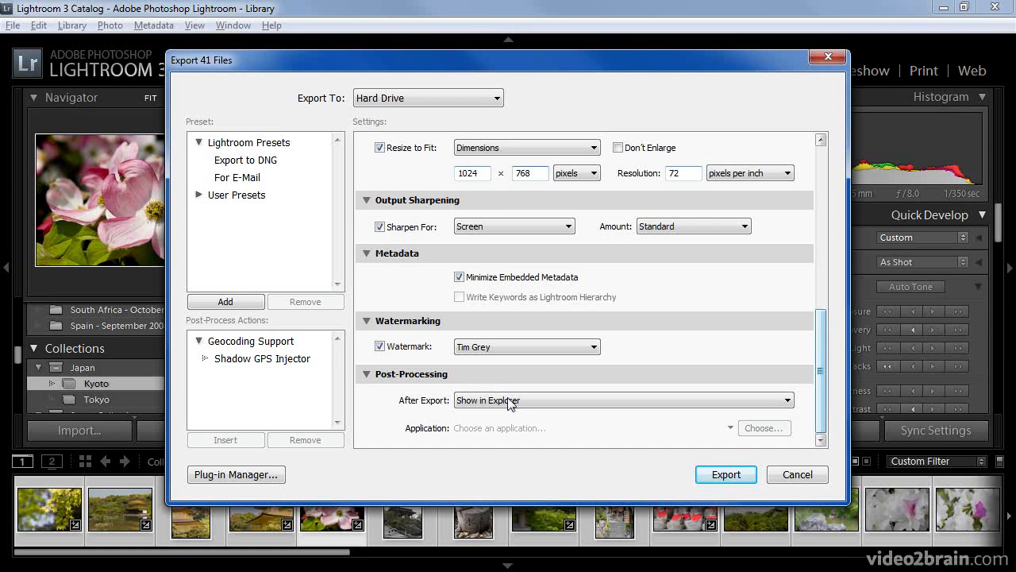
{"action": "left_click", "coordinate": [539, 405]}
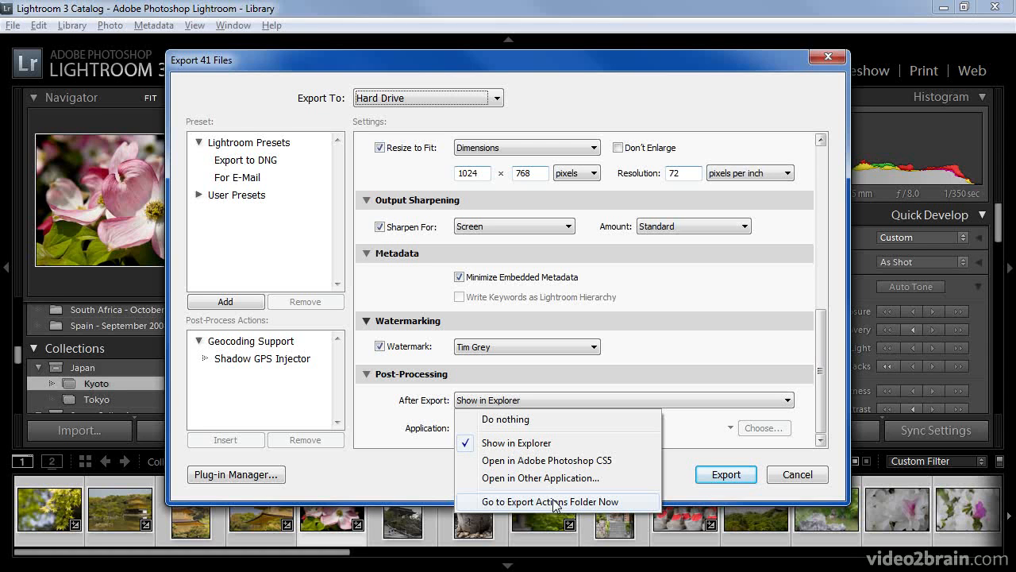
{"action": "left_click", "coordinate": [534, 443]}
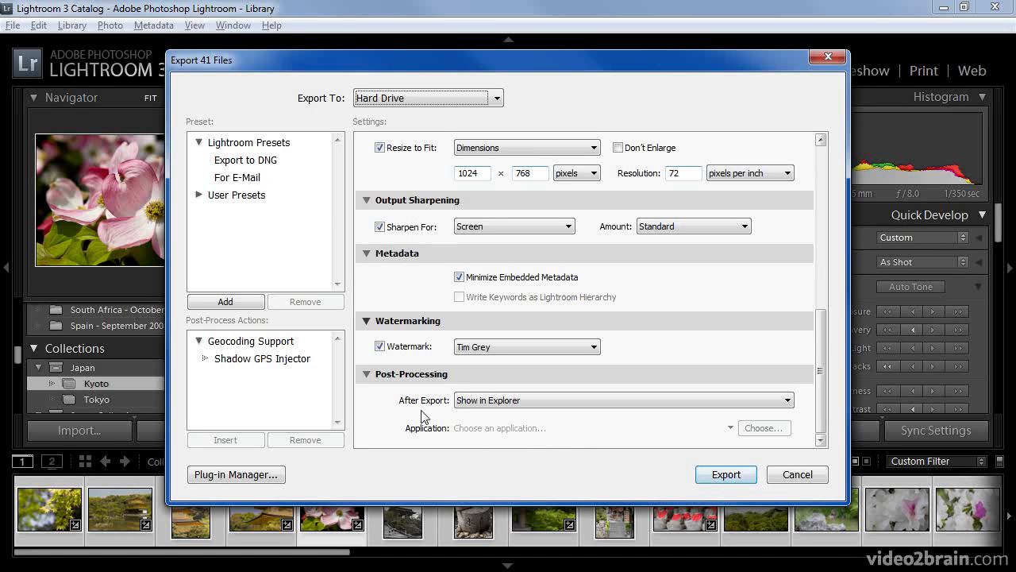
Add a User Presets entry named 'Slideshow 1024x768' from the current export settings.
{"action": "left_click", "coordinate": [246, 305]}
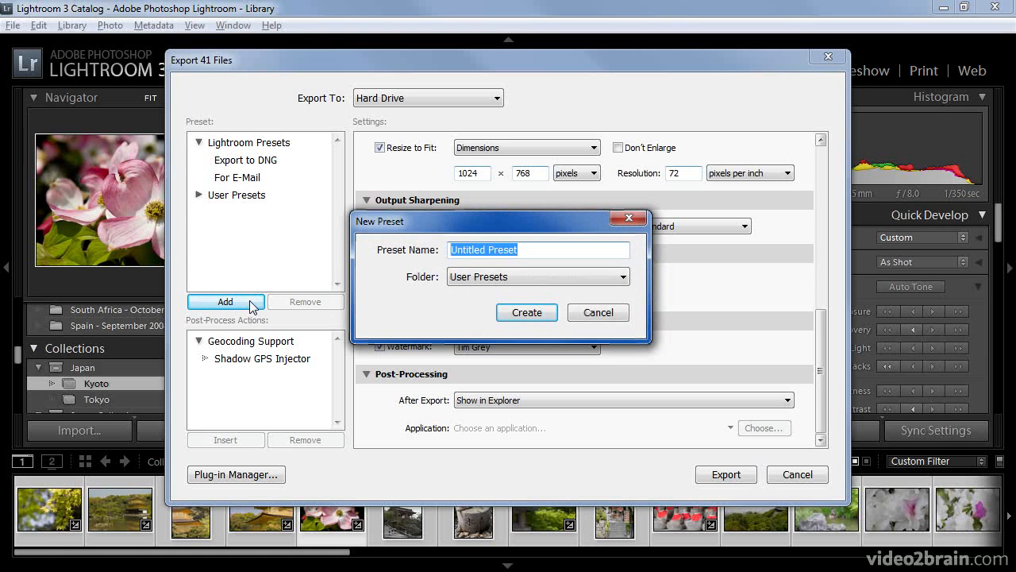
{"action": "type", "text": "Slideshow "}
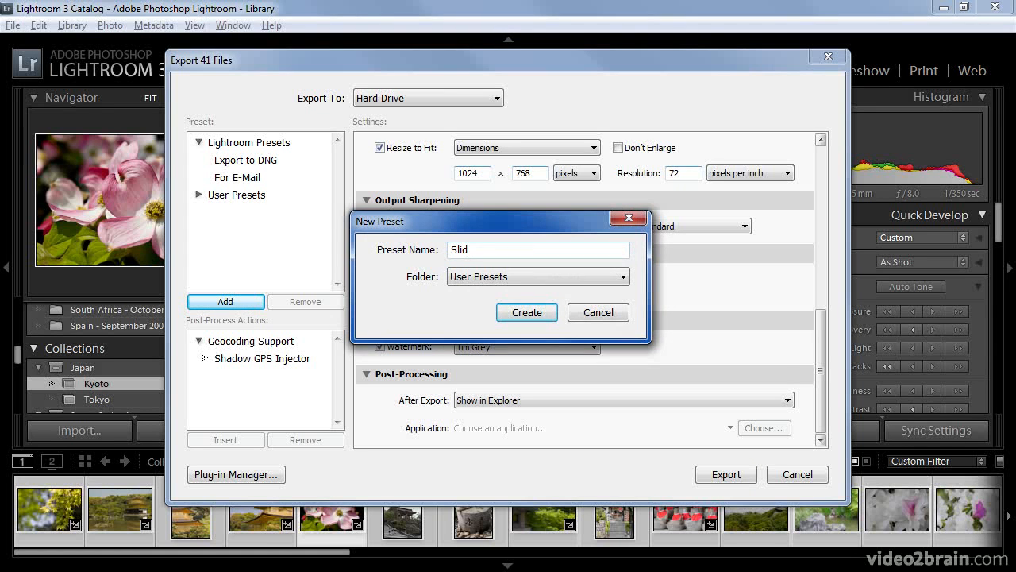
{"action": "type", "text": "1024x768"}
{"action": "left_click", "coordinate": [523, 314]}
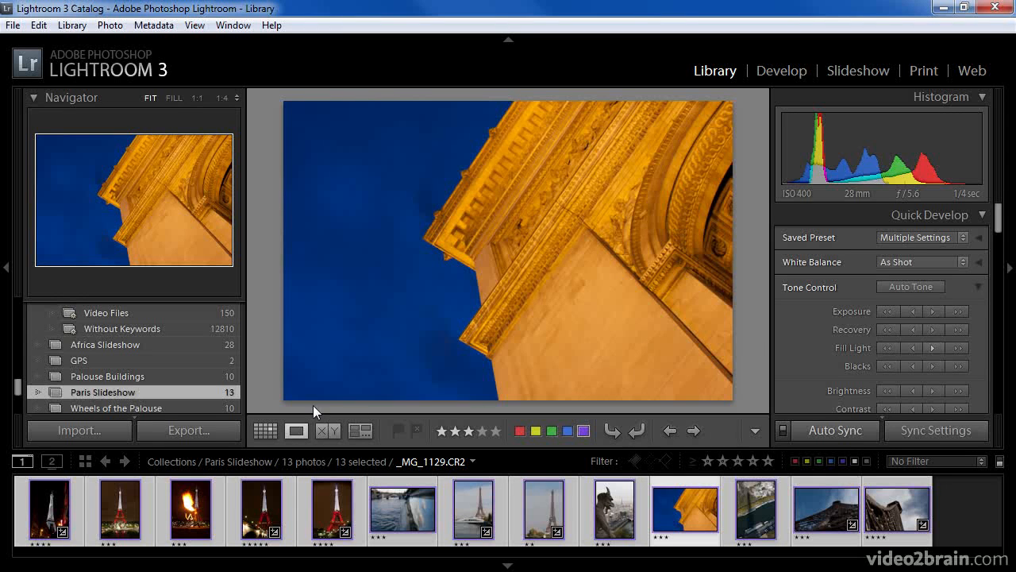
Export the 13 Paris photos, confirm only Hard Drive is offered, and open Plug-in Manager.
{"action": "left_click", "coordinate": [225, 434]}
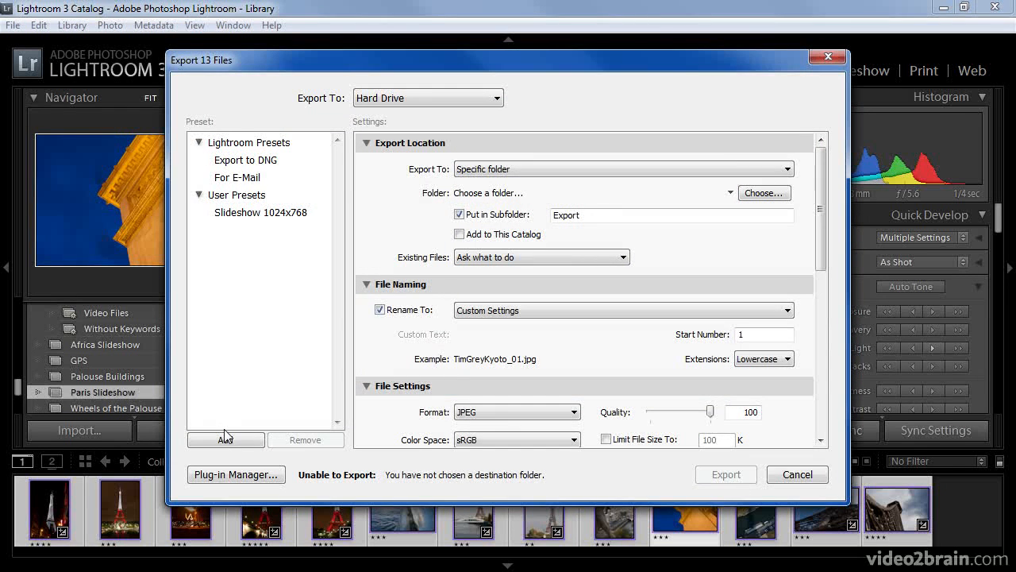
{"action": "left_click", "coordinate": [496, 100]}
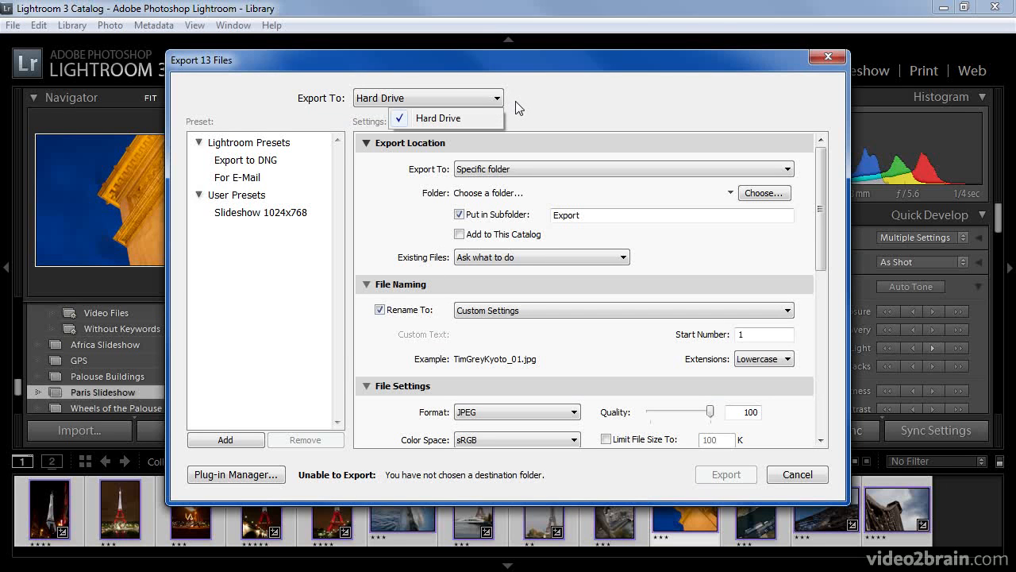
{"action": "left_click", "coordinate": [517, 106]}
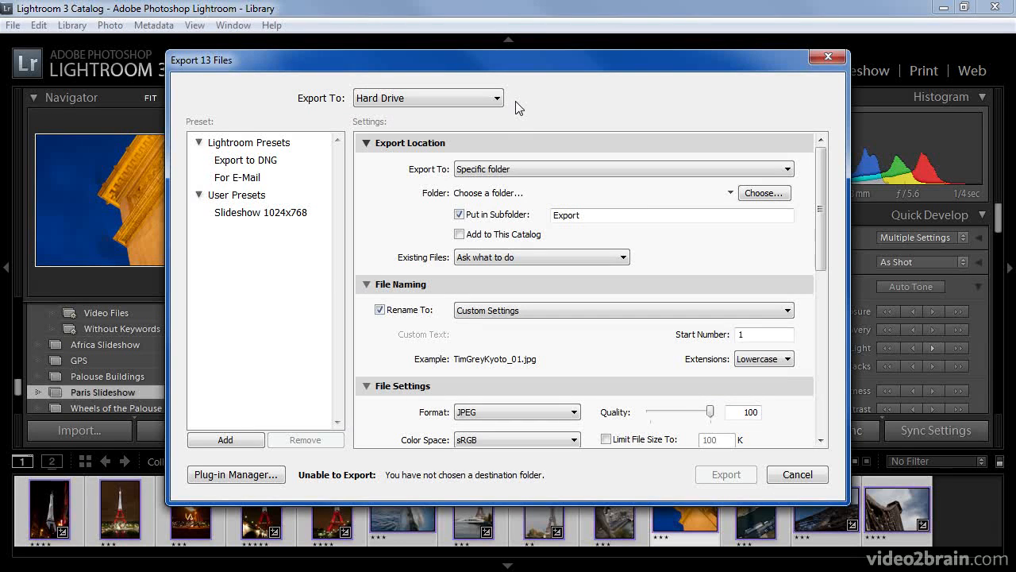
{"action": "left_click", "coordinate": [278, 476]}
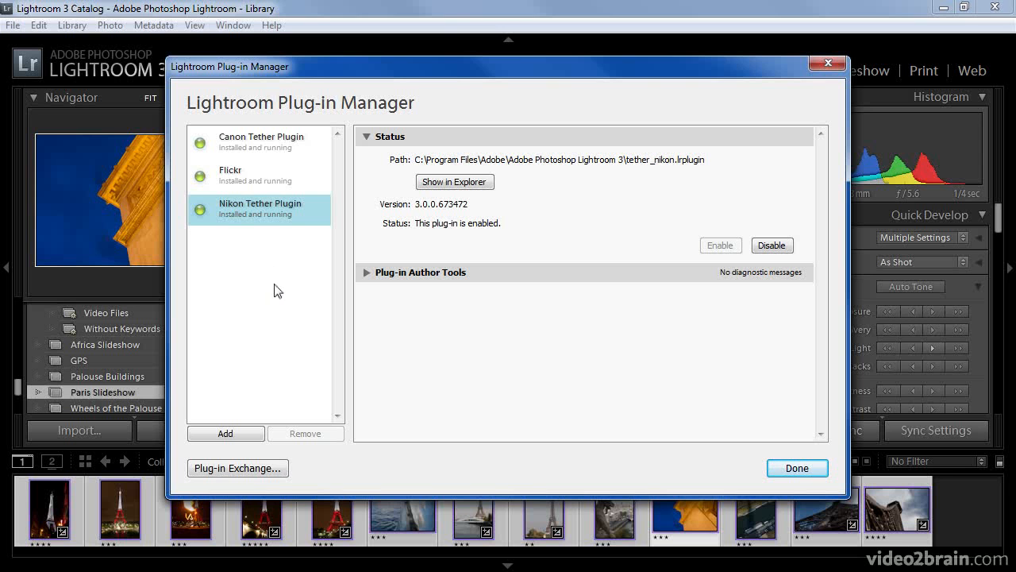
{"action": "left_click", "coordinate": [273, 472]}
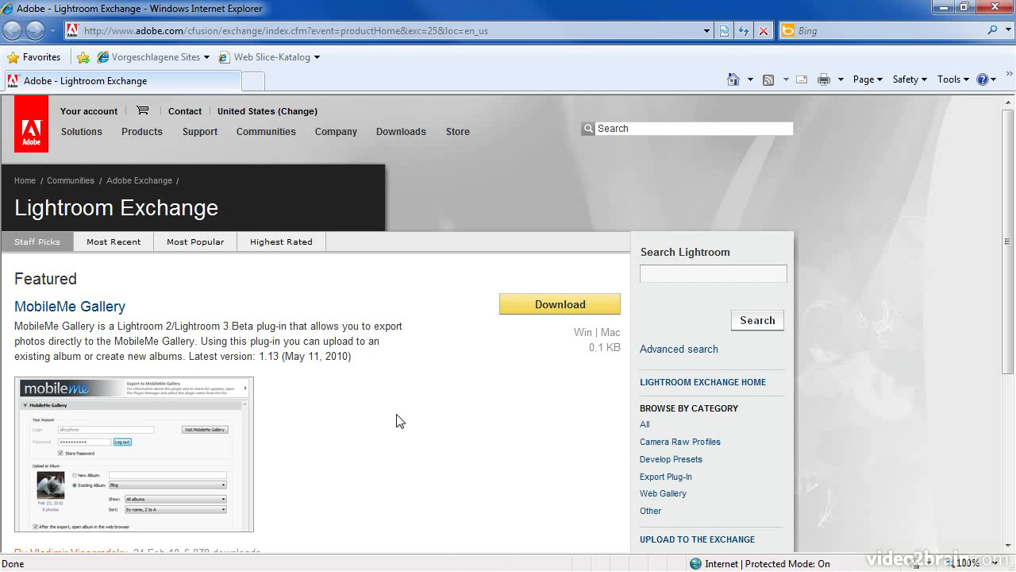
{"action": "left_click", "coordinate": [694, 274]}
{"action": "type", "text": "smug"}
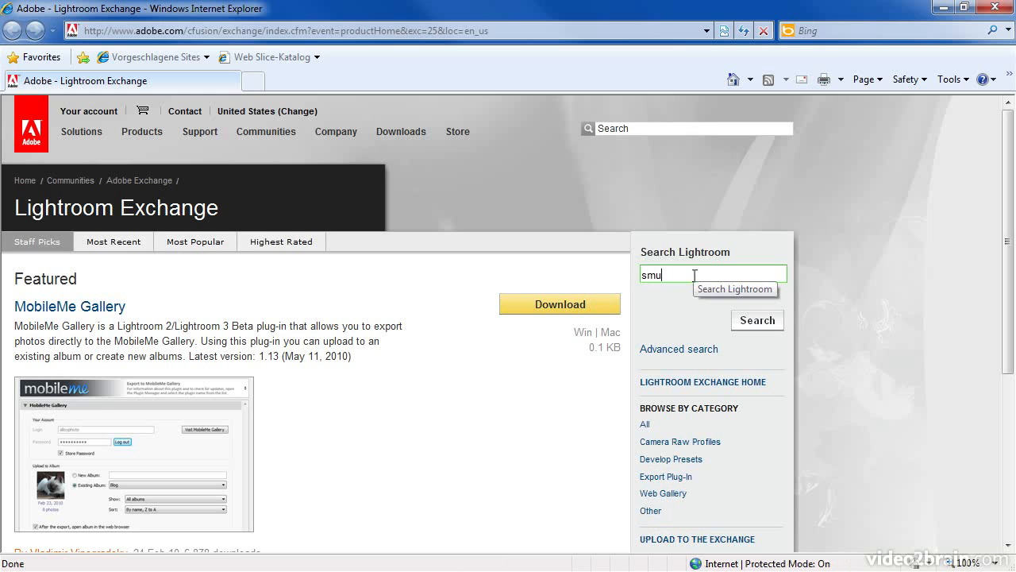
{"action": "type", "text": "mug"}
{"action": "key", "text": "Return"}
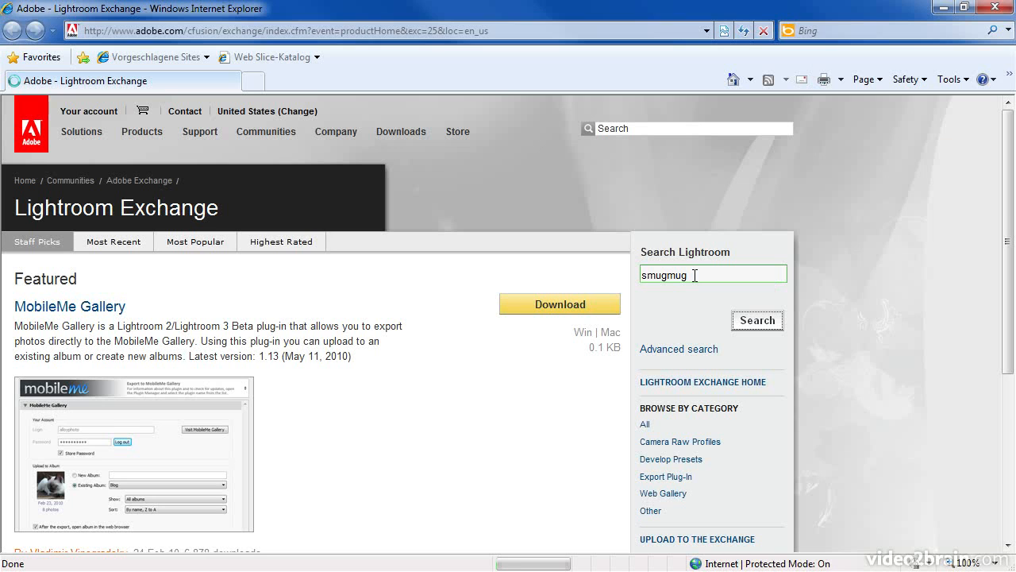
{"action": "scroll", "coordinate": [683, 278], "scroll_direction": "down", "scroll_amount": 3}
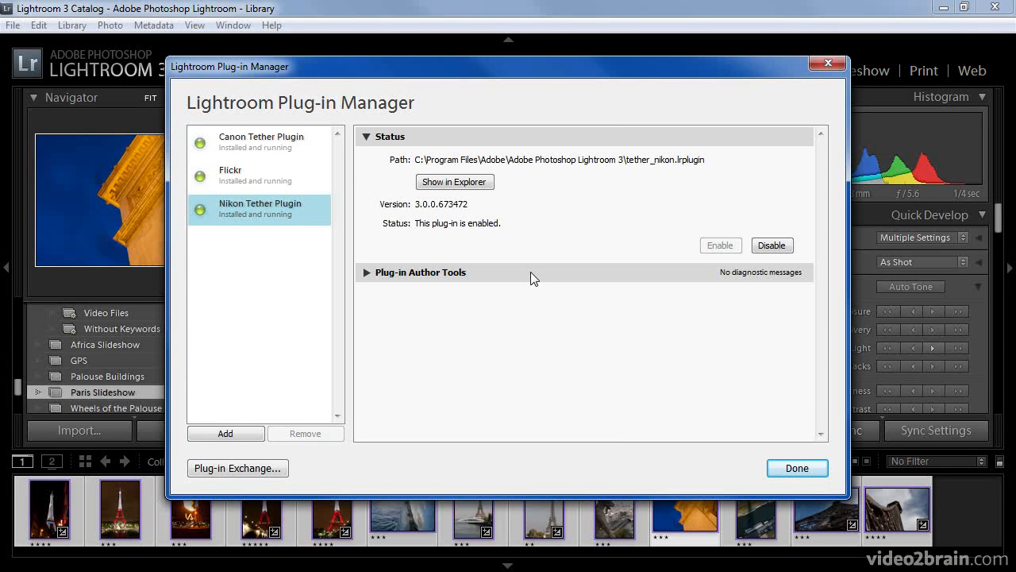
Add smugmug-jfriedl.lrplugin from the Desktop as a plug-in and return to the export dialog.
{"action": "left_click", "coordinate": [255, 431]}
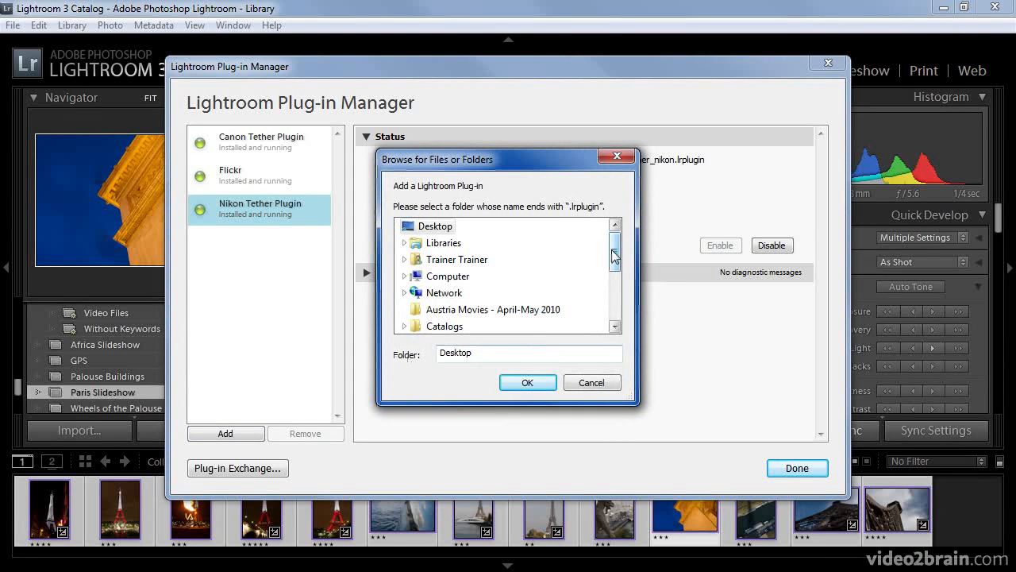
{"action": "left_click_drag", "start_coordinate": [615, 252], "coordinate": [616, 274]}
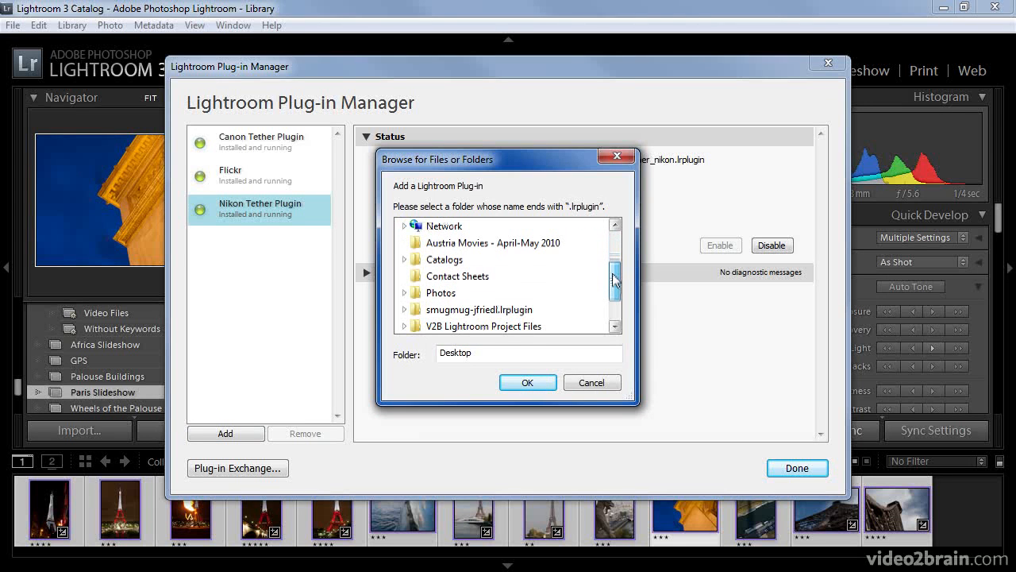
{"action": "left_click", "coordinate": [527, 309]}
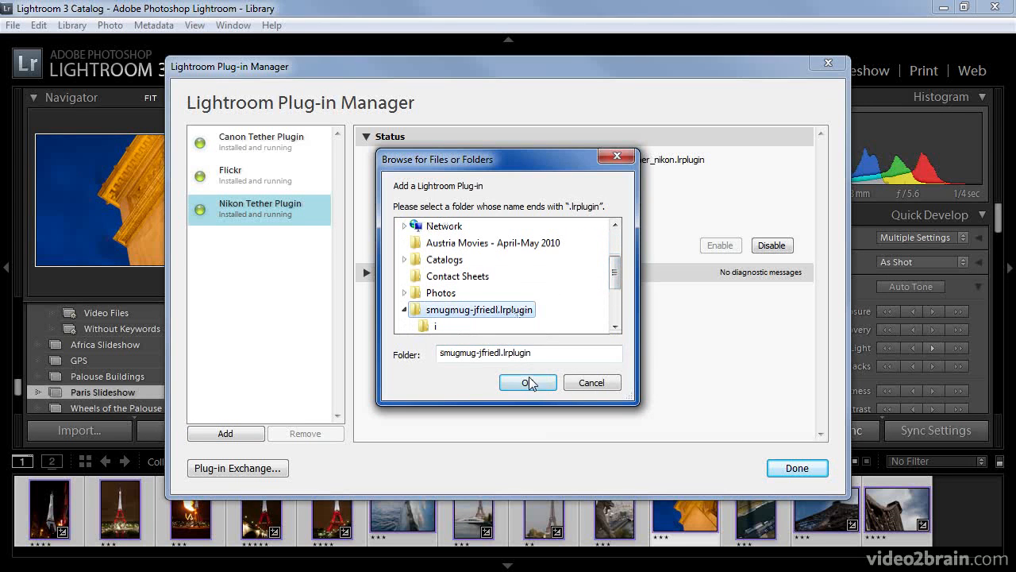
{"action": "left_click", "coordinate": [528, 382]}
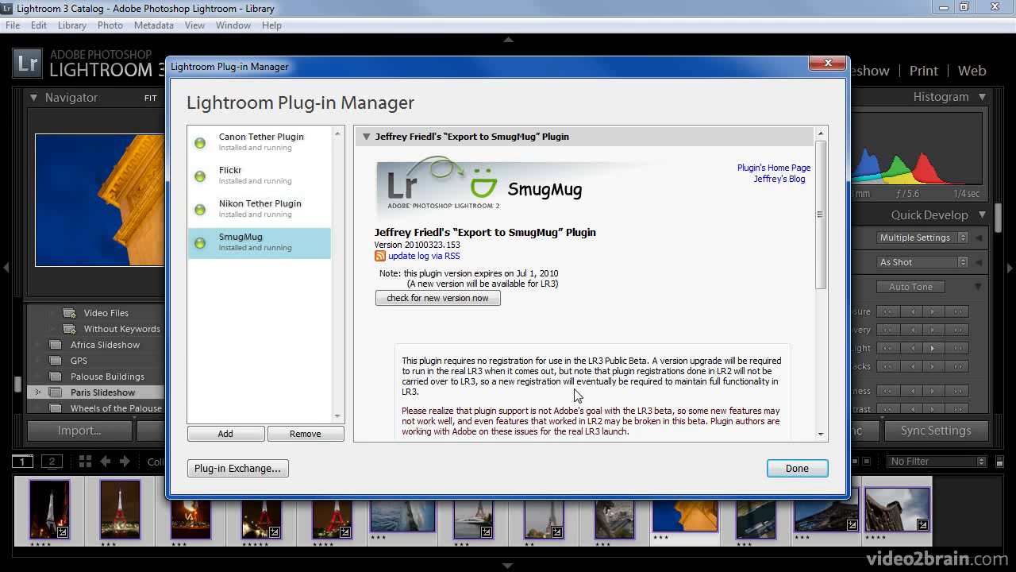
{"action": "left_click", "coordinate": [790, 470]}
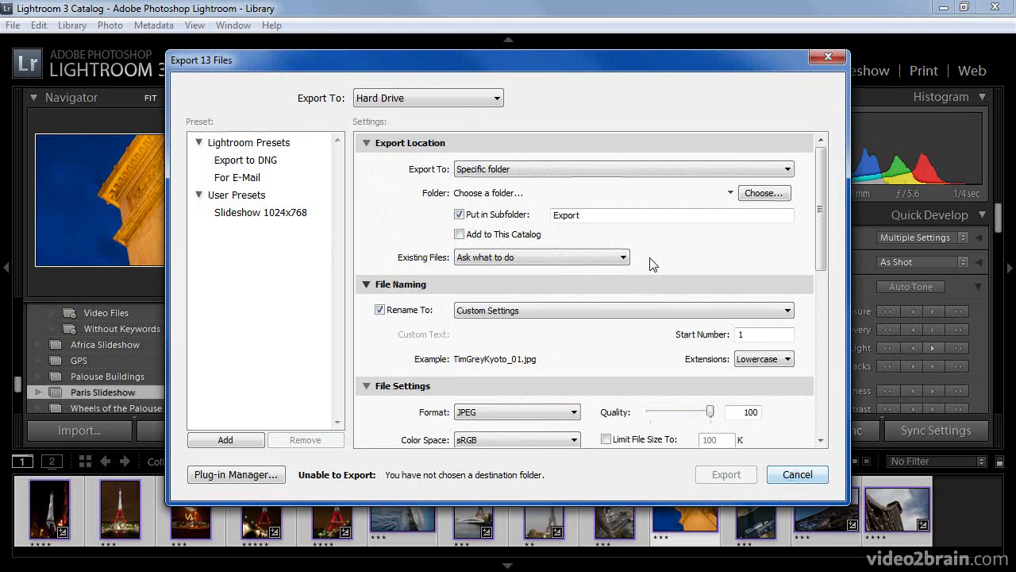
Switch Export To to SmugMug and log in with the account nickname and password.
{"action": "left_click", "coordinate": [498, 100]}
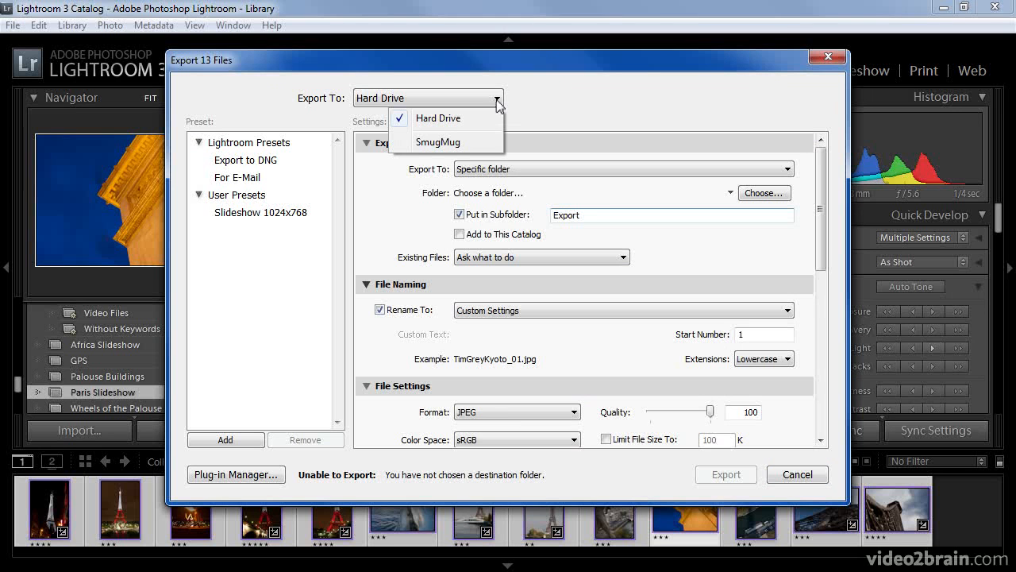
{"action": "left_click", "coordinate": [438, 142]}
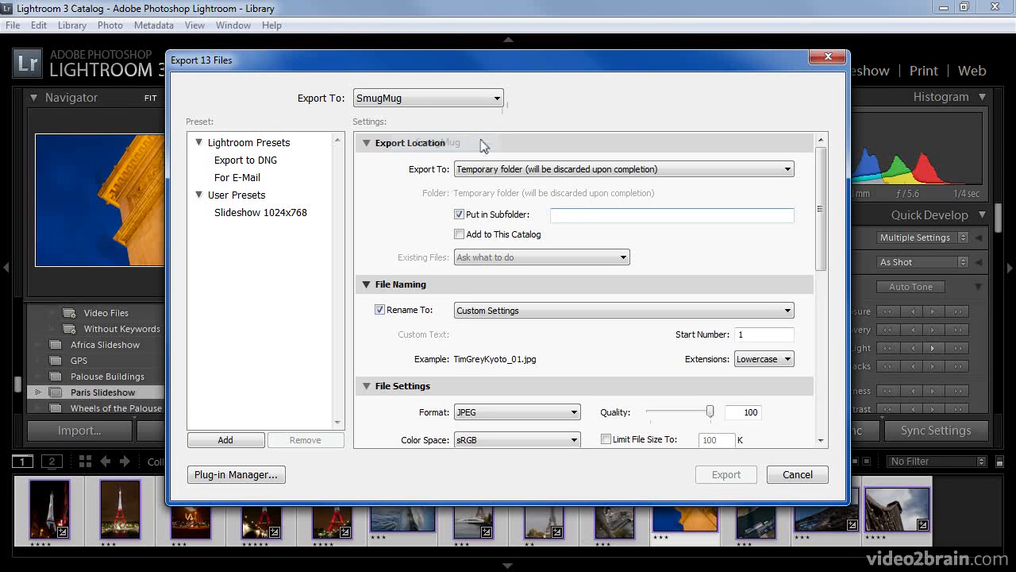
{"action": "key", "text": "Tab"}
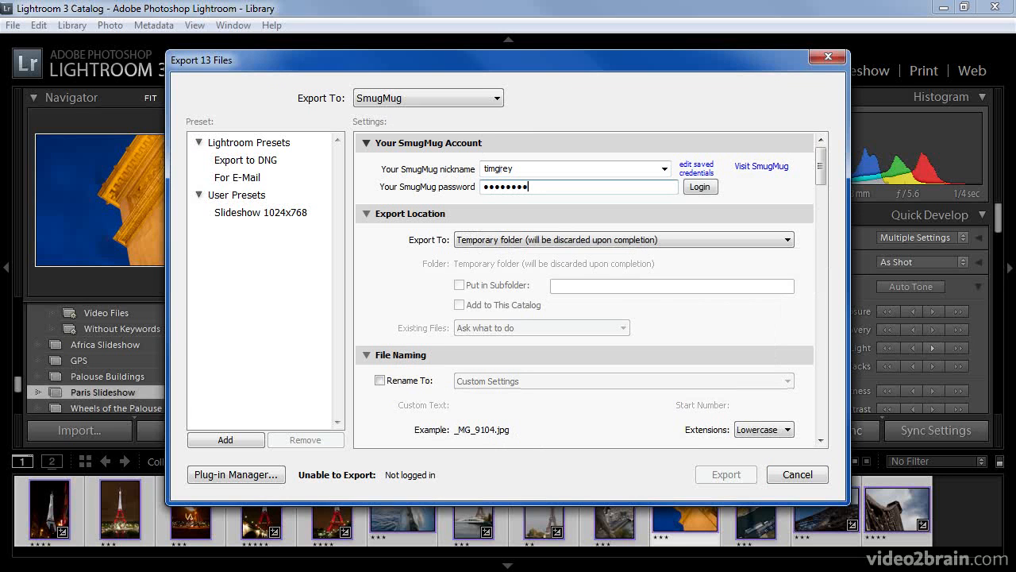
{"action": "left_click", "coordinate": [702, 188]}
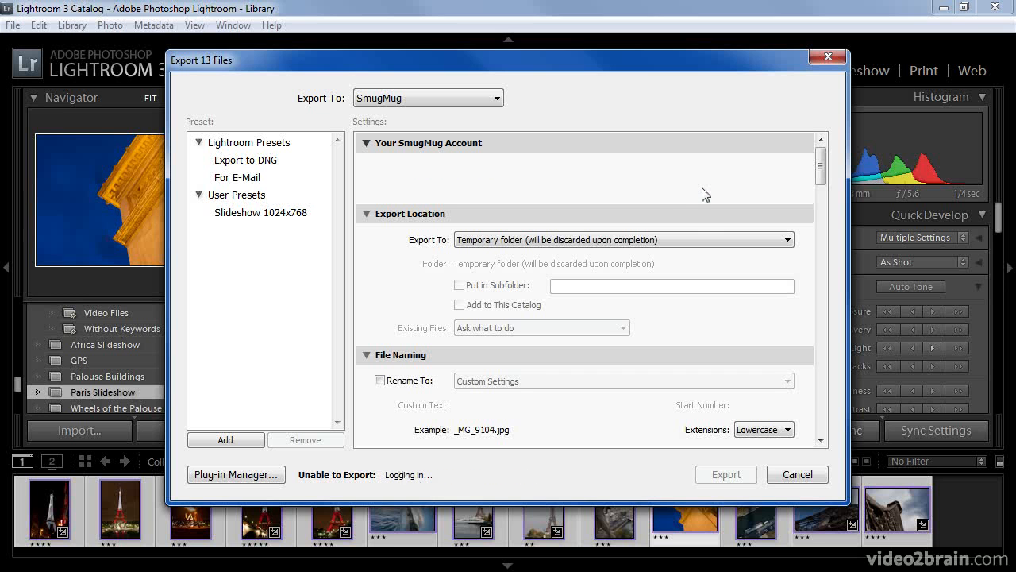
{"action": "left_click_drag", "start_coordinate": [821, 171], "coordinate": [823, 179]}
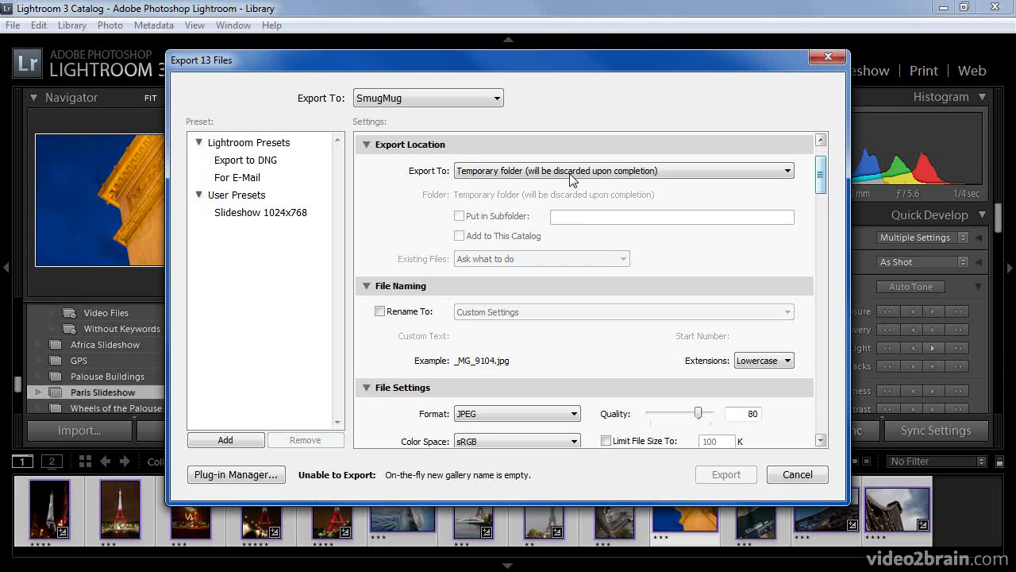
Change Resize to Fit to Long Edge at 1000 pixels, replacing the 768 value.
{"action": "left_click_drag", "start_coordinate": [820, 173], "coordinate": [821, 197]}
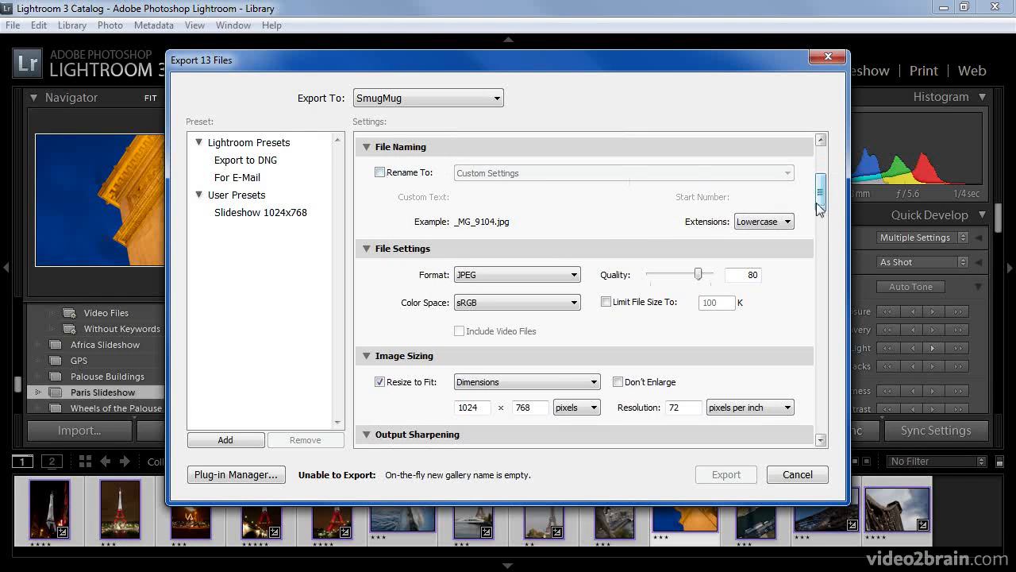
{"action": "left_click_drag", "start_coordinate": [821, 195], "coordinate": [820, 208]}
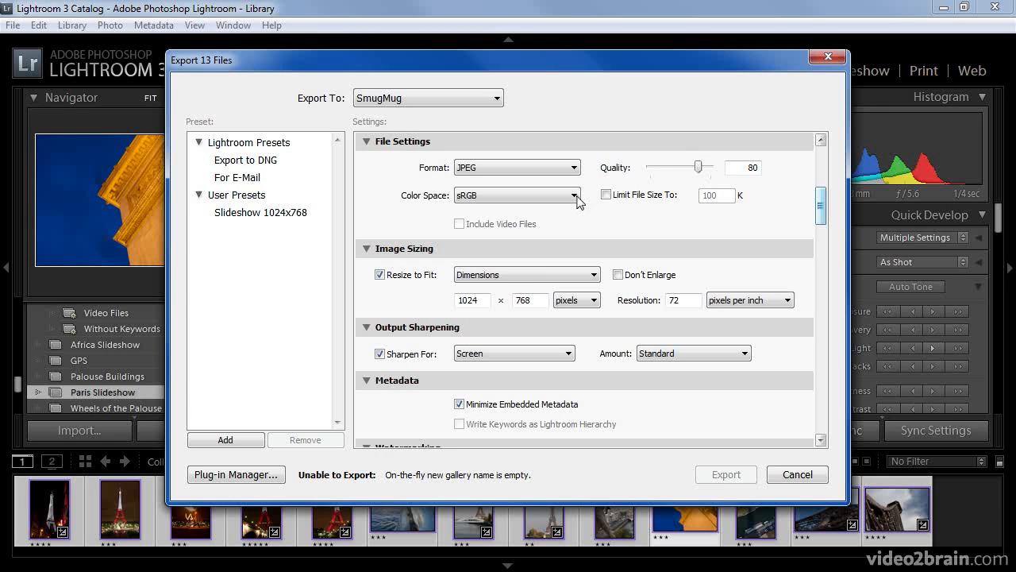
{"action": "left_click", "coordinate": [592, 274]}
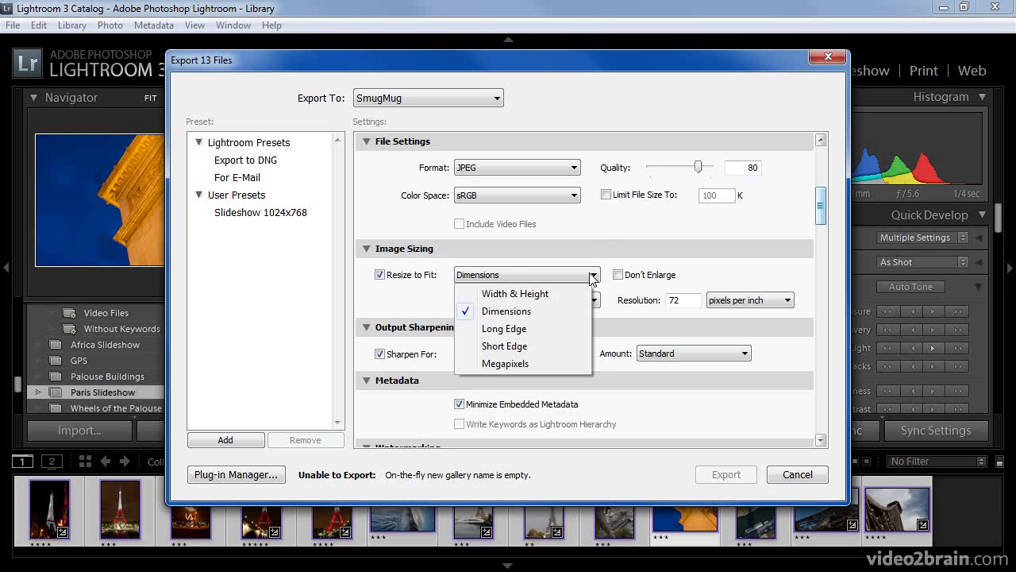
{"action": "left_click", "coordinate": [484, 328]}
{"action": "double_click", "coordinate": [527, 300]}
{"action": "type", "text": "1000"}
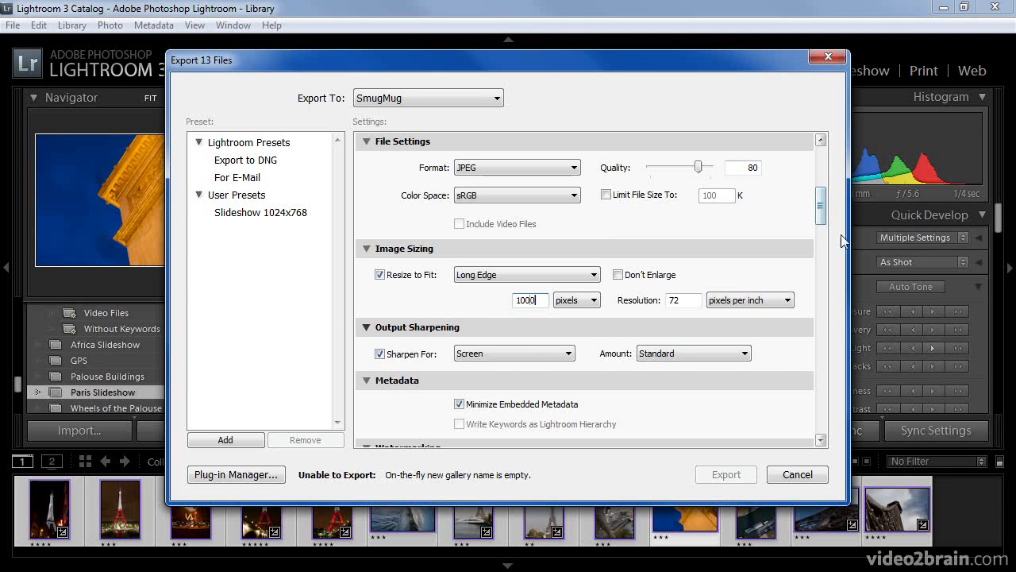
{"action": "scroll", "coordinate": [617, 201], "scroll_direction": "down", "scroll_amount": 5}
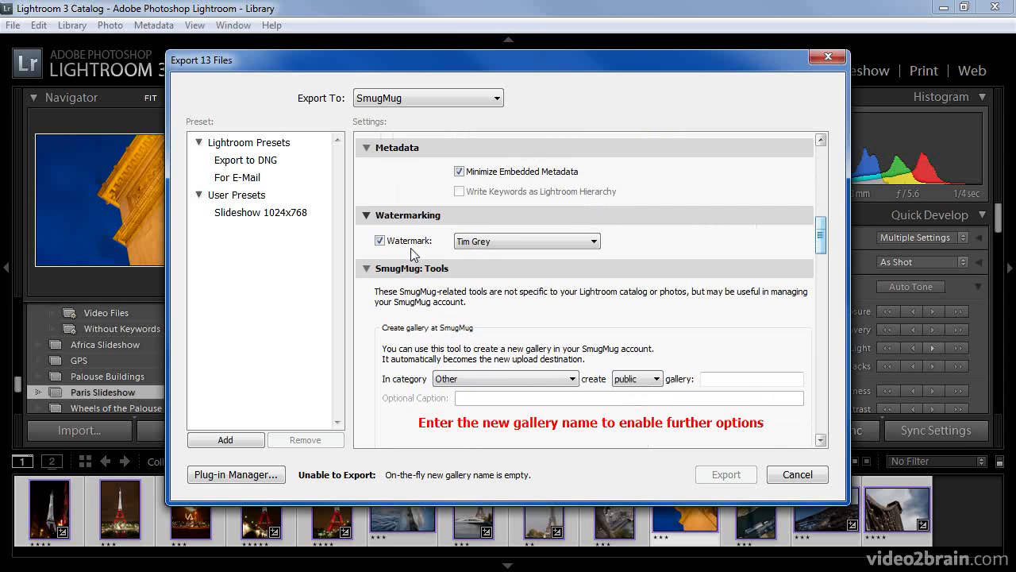
{"action": "left_click", "coordinate": [517, 240]}
Apply the Tim Grey With Web watermark and file the new gallery under Travel.
{"action": "left_click", "coordinate": [517, 258]}
{"action": "left_click_drag", "start_coordinate": [821, 225], "coordinate": [821, 245]}
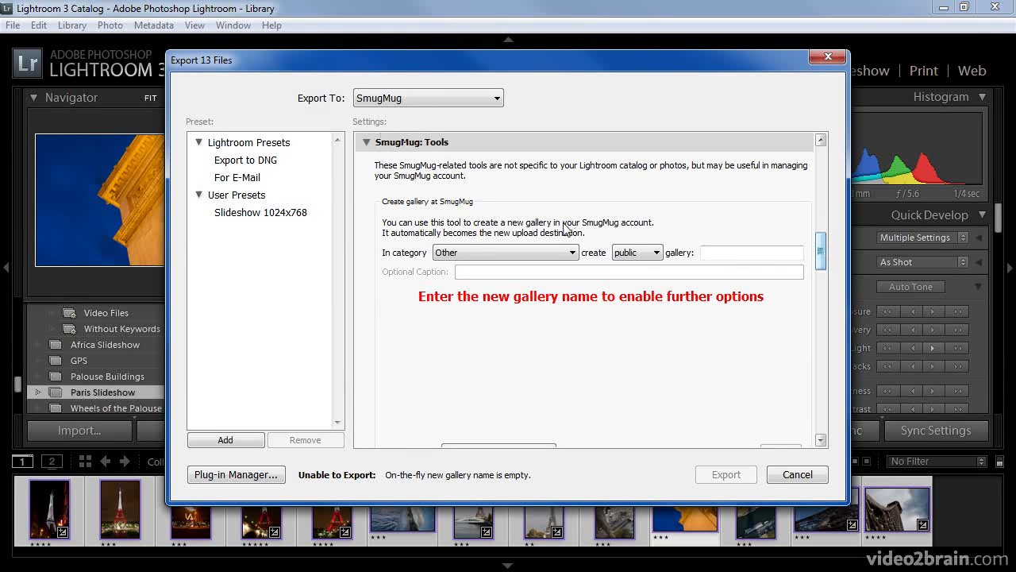
{"action": "left_click", "coordinate": [572, 252]}
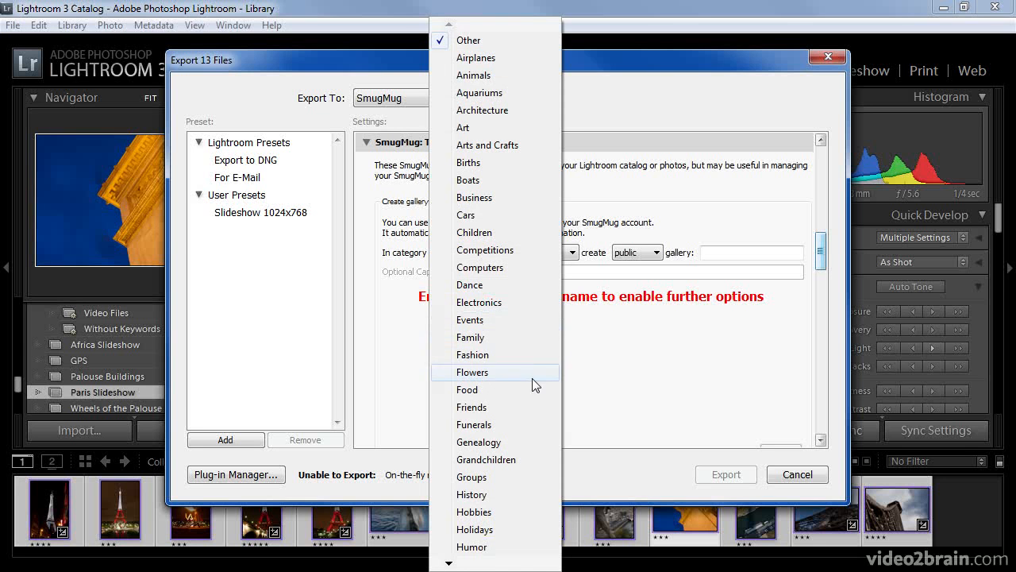
{"action": "mouse_move", "coordinate": [512, 564]}
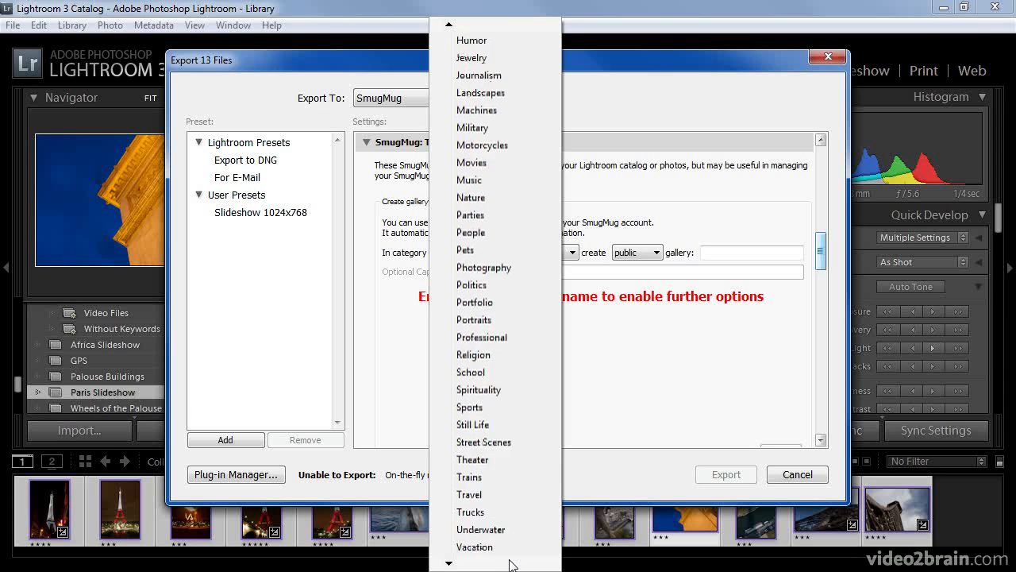
{"action": "left_click", "coordinate": [503, 479]}
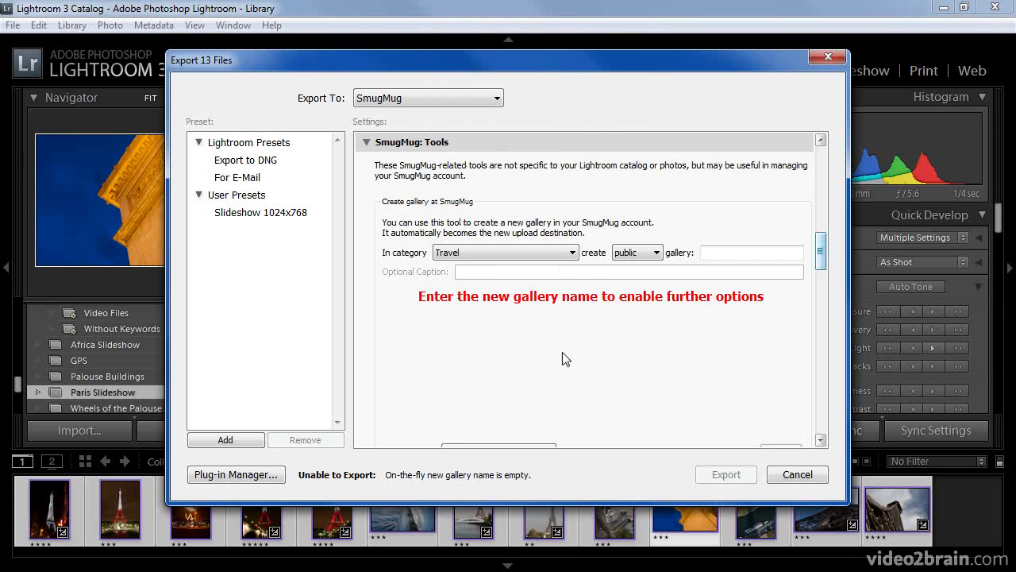
Name the new public SmugMug gallery 'Paris'.
{"action": "left_click", "coordinate": [721, 253]}
{"action": "type", "text": "Paris"}
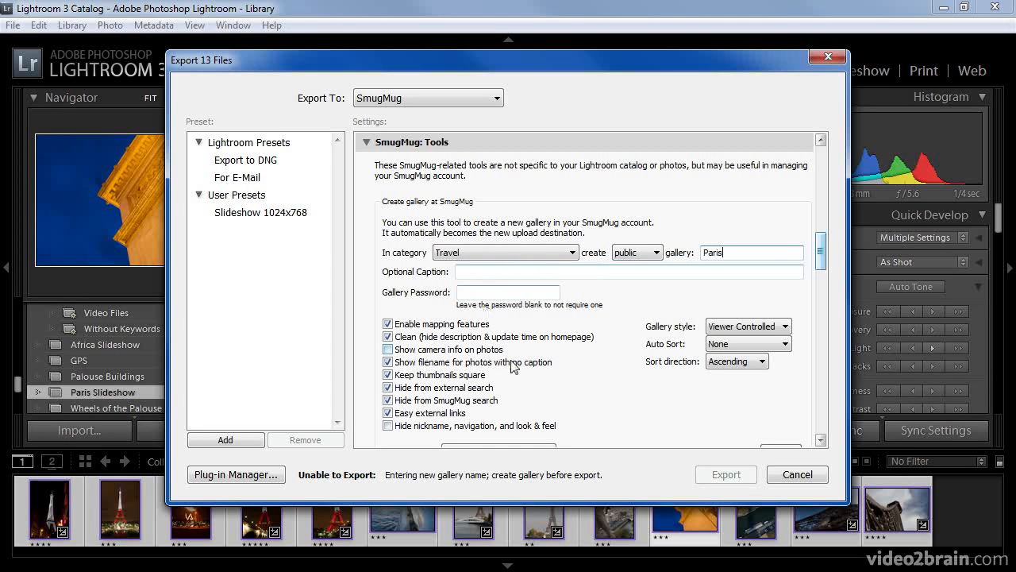
{"action": "left_click_drag", "start_coordinate": [821, 256], "coordinate": [823, 276]}
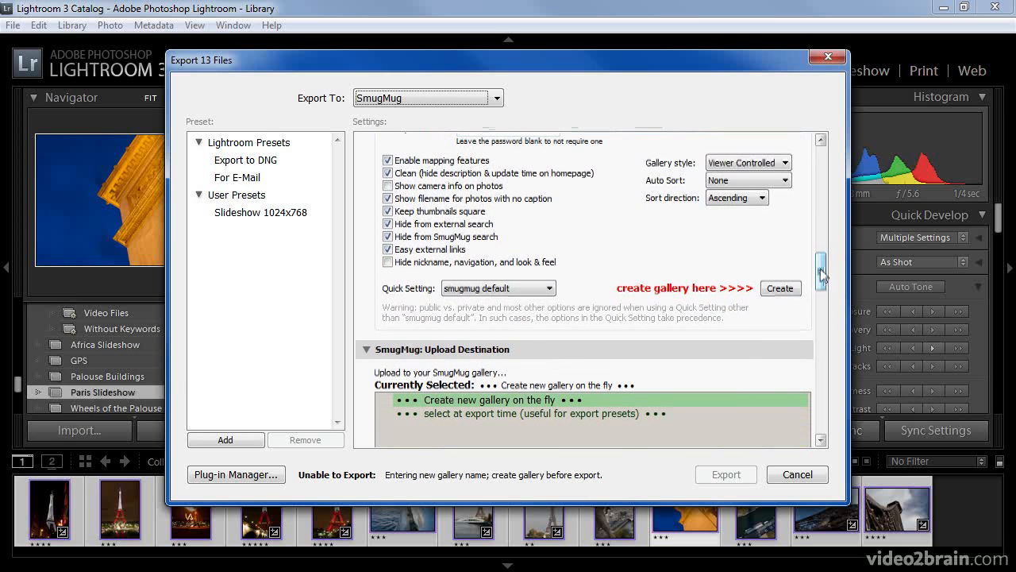
Create the Travel > Paris gallery and upload the 13 photos into it.
{"action": "left_click", "coordinate": [781, 289]}
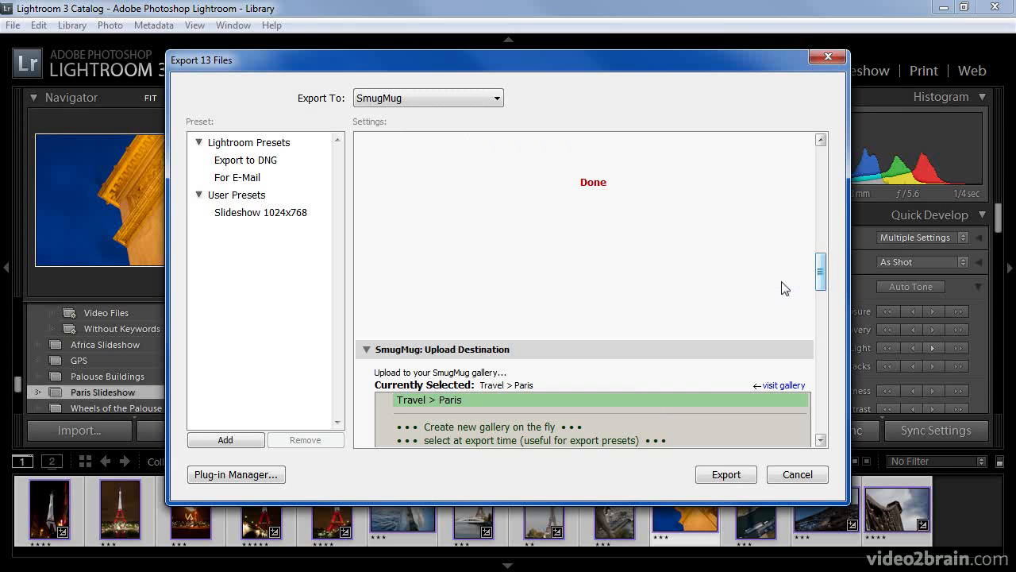
{"action": "left_click_drag", "start_coordinate": [822, 275], "coordinate": [831, 352]}
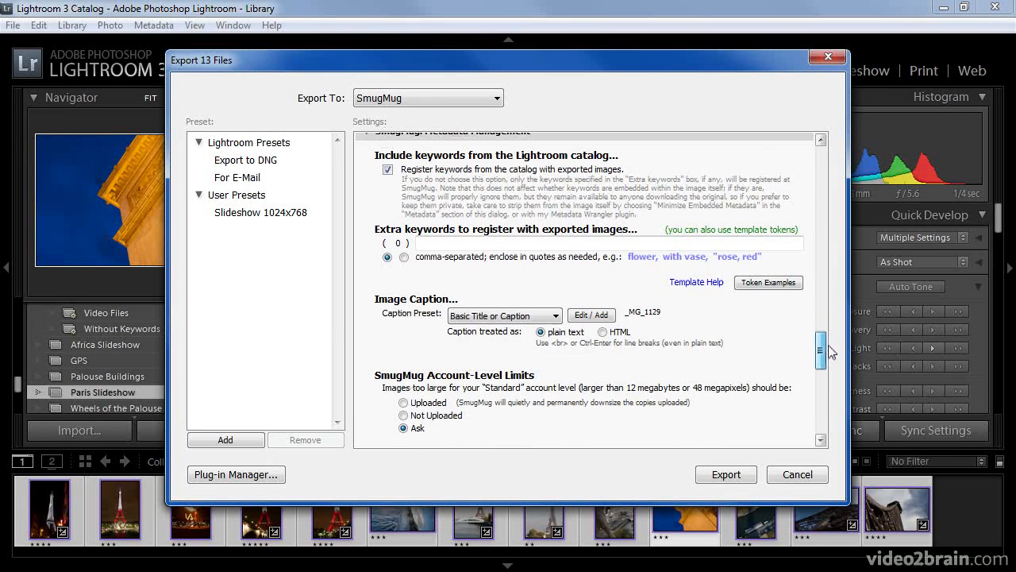
{"action": "left_click", "coordinate": [725, 474]}
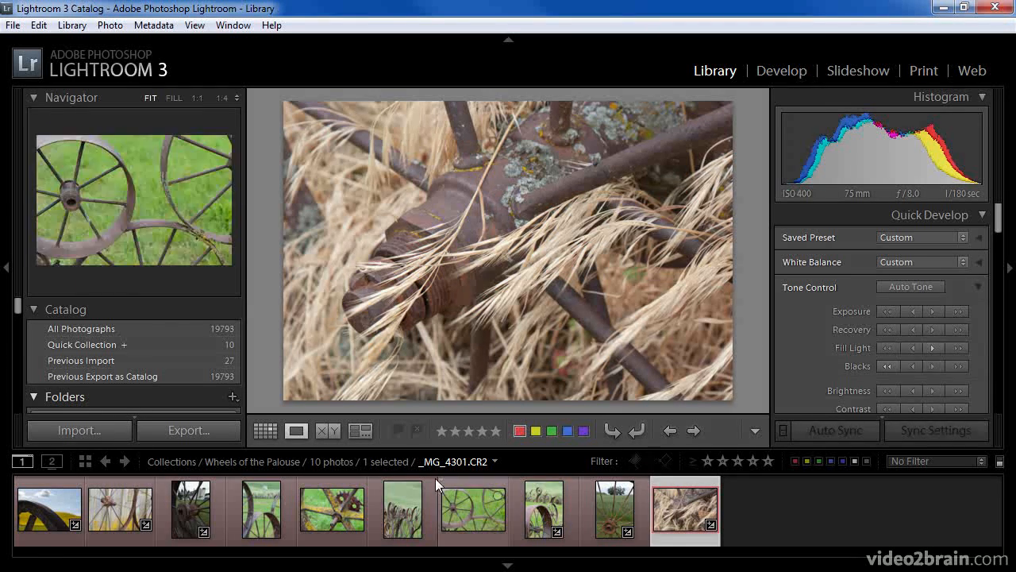
Select all ten Wheels of the Palouse photos and start setting up the Flickr publish service.
{"action": "left_click", "coordinate": [52, 509], "text": "shift"}
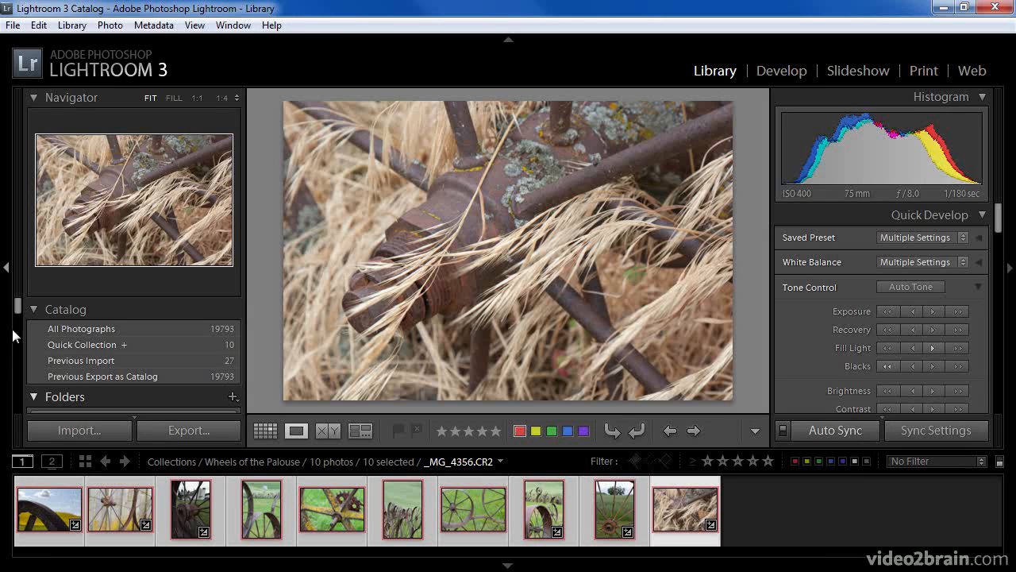
{"action": "left_click_drag", "start_coordinate": [17, 309], "coordinate": [19, 401]}
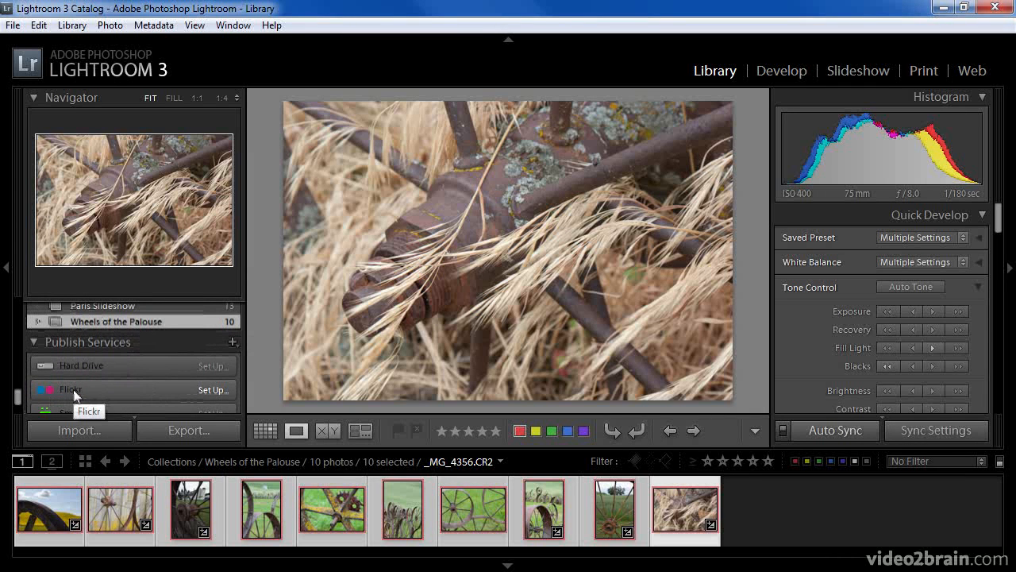
{"action": "left_click", "coordinate": [211, 389]}
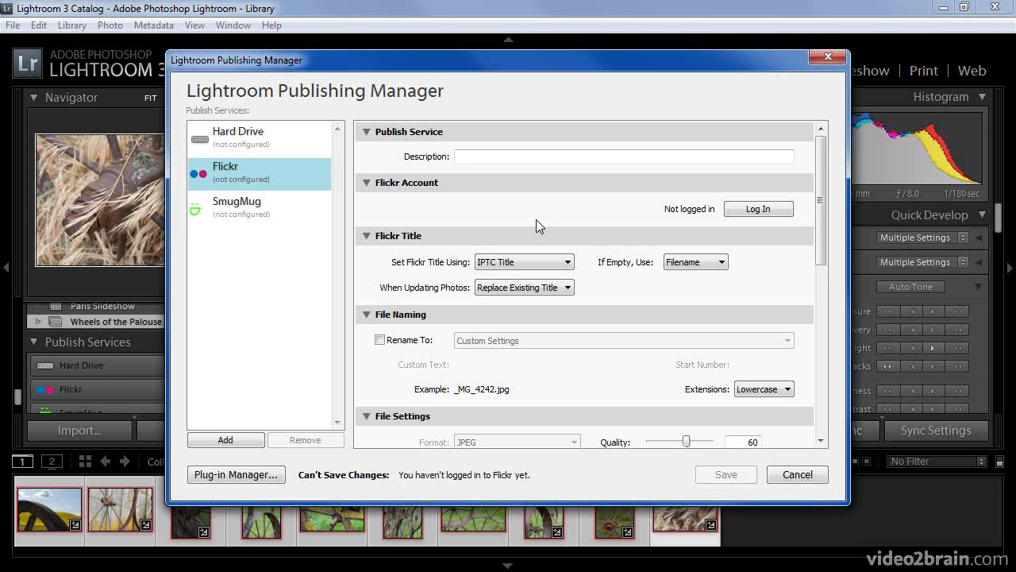
Log in to Flickr from the Publishing Manager and authorize Lightroom to upload.
{"action": "left_click", "coordinate": [756, 210]}
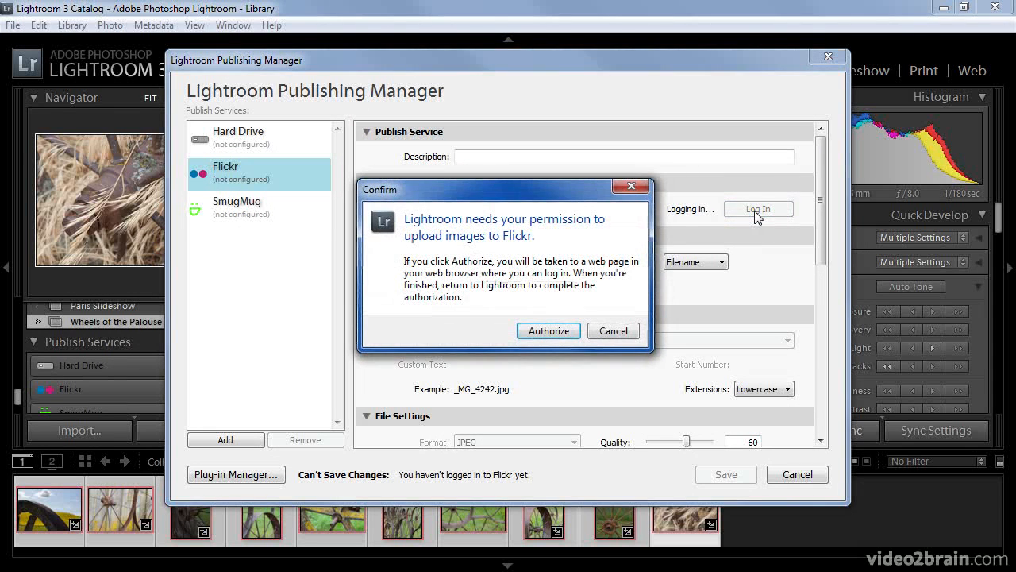
{"action": "left_click", "coordinate": [557, 333]}
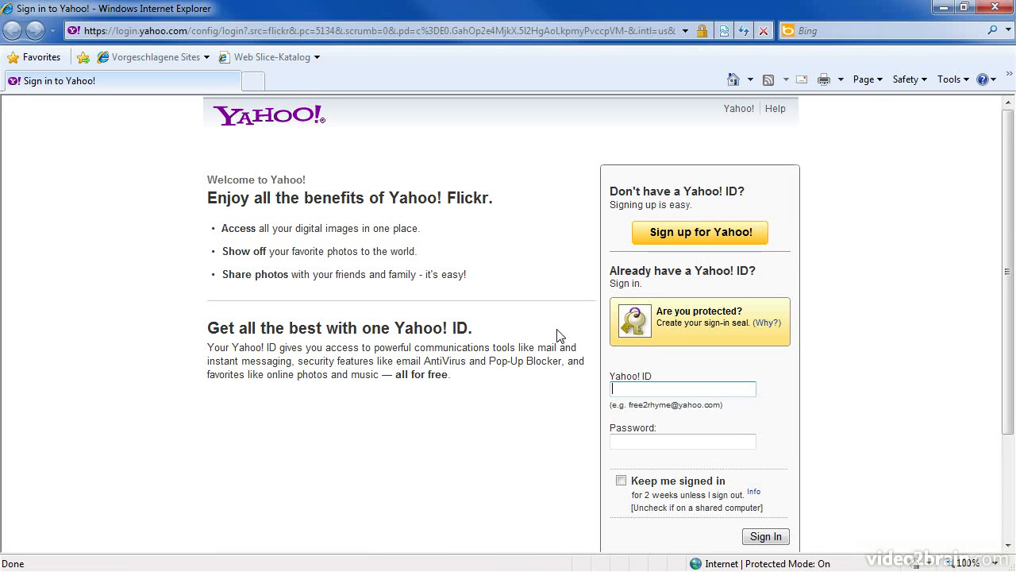
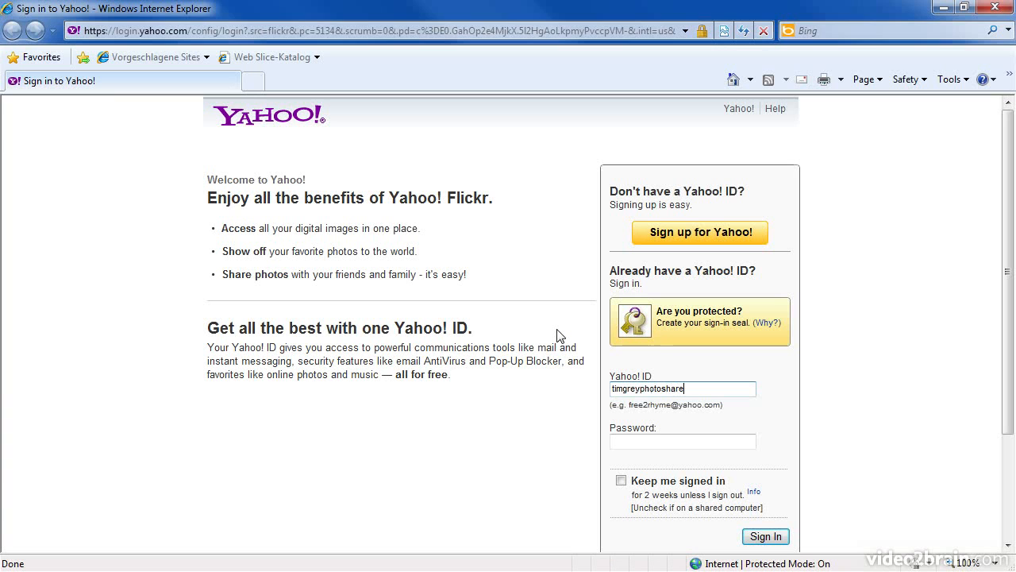
Sign in to Yahoo! with the account's Yahoo ID and password.
{"action": "key", "text": "Tab"}
{"action": "type", "text": "••••••••"}
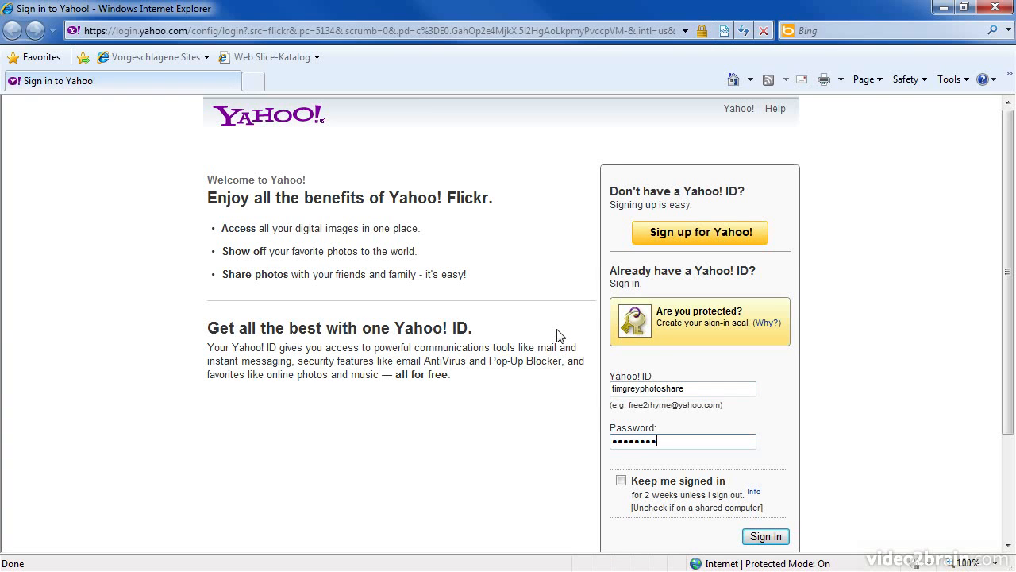
{"action": "left_click", "coordinate": [767, 536]}
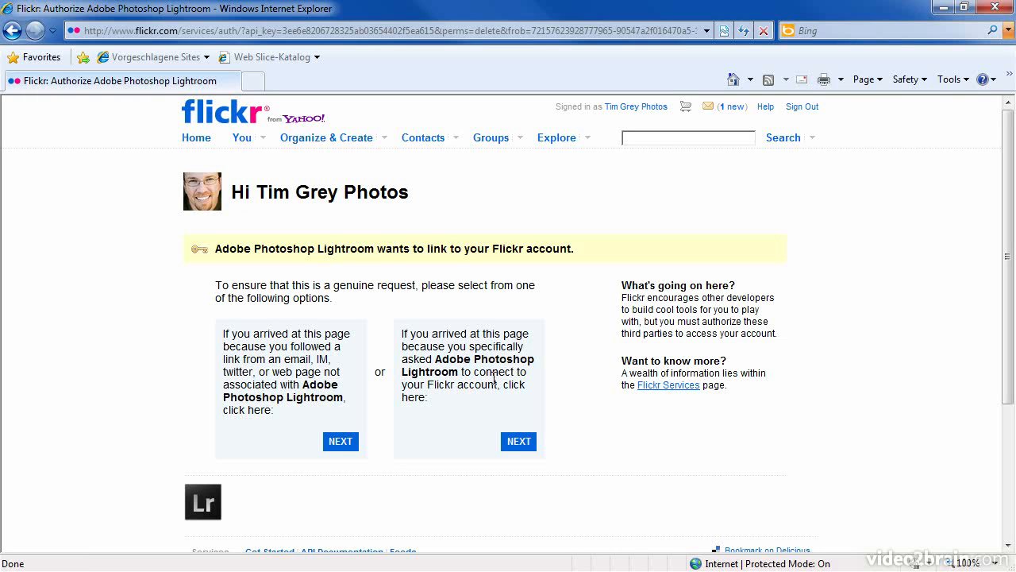
Confirm the link request and authorize Adobe Photoshop Lightroom on Flickr, then minimize the browser.
{"action": "left_click", "coordinate": [517, 443]}
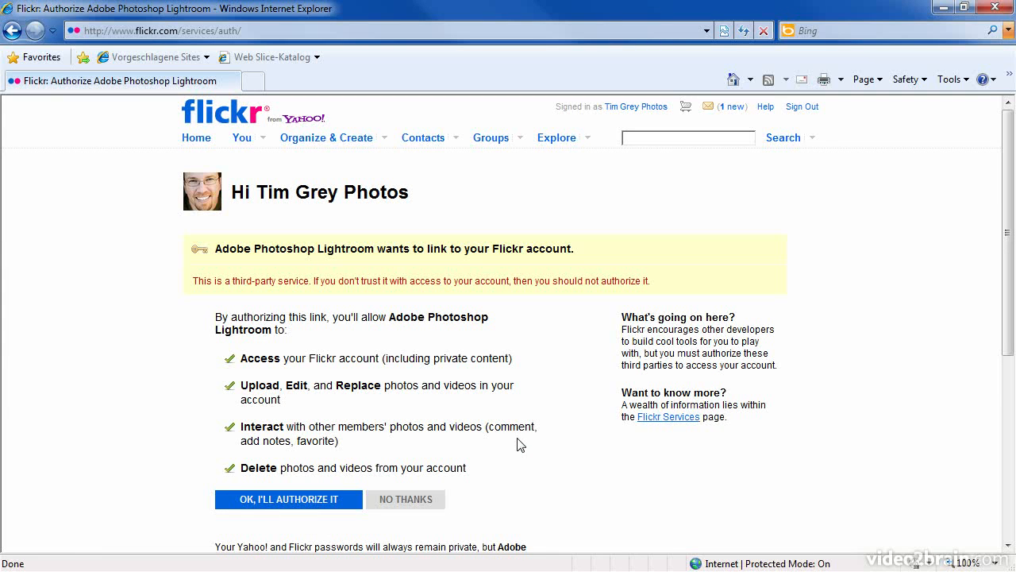
{"action": "left_click", "coordinate": [318, 503]}
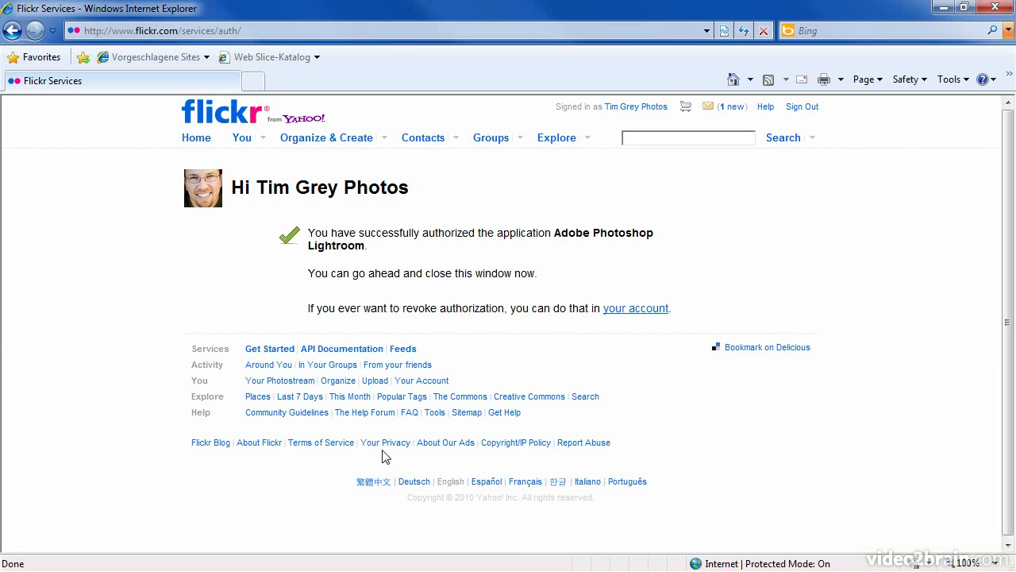
{"action": "left_click", "coordinate": [944, 8]}
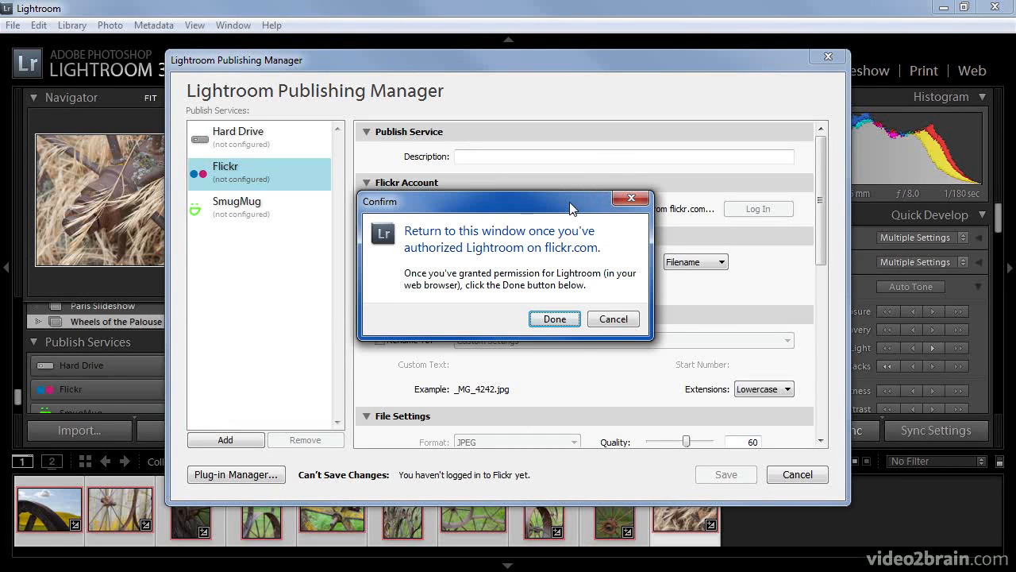
Confirm the Flickr authorization is done and keep IPTC Title as the title source.
{"action": "left_click", "coordinate": [555, 319]}
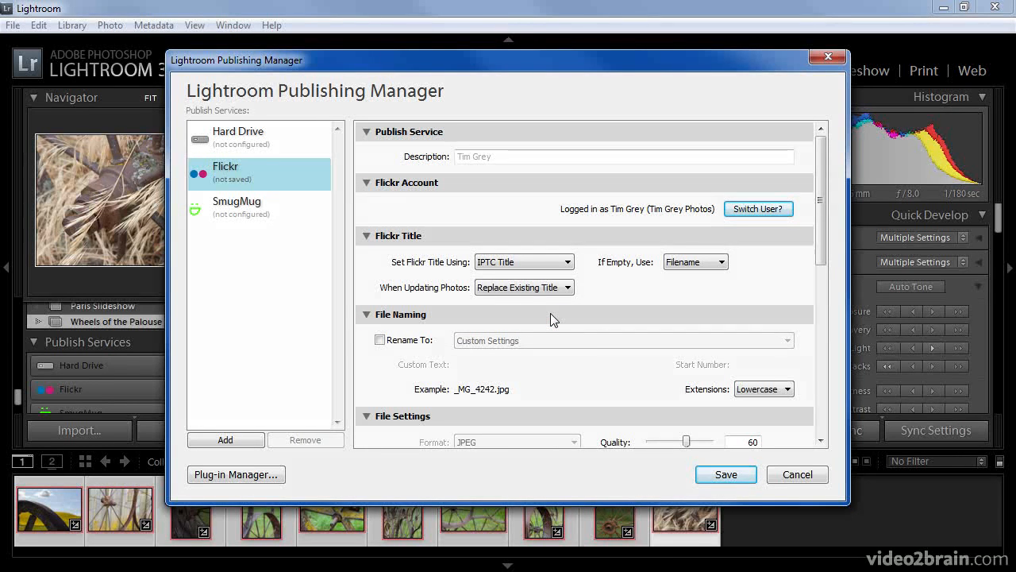
{"action": "left_click", "coordinate": [567, 263]}
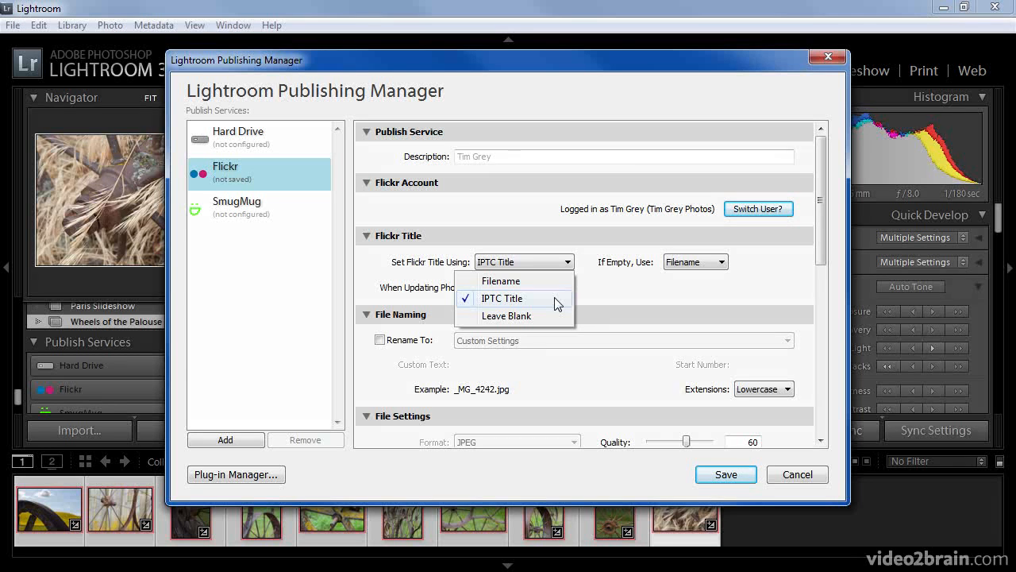
{"action": "left_click", "coordinate": [555, 301]}
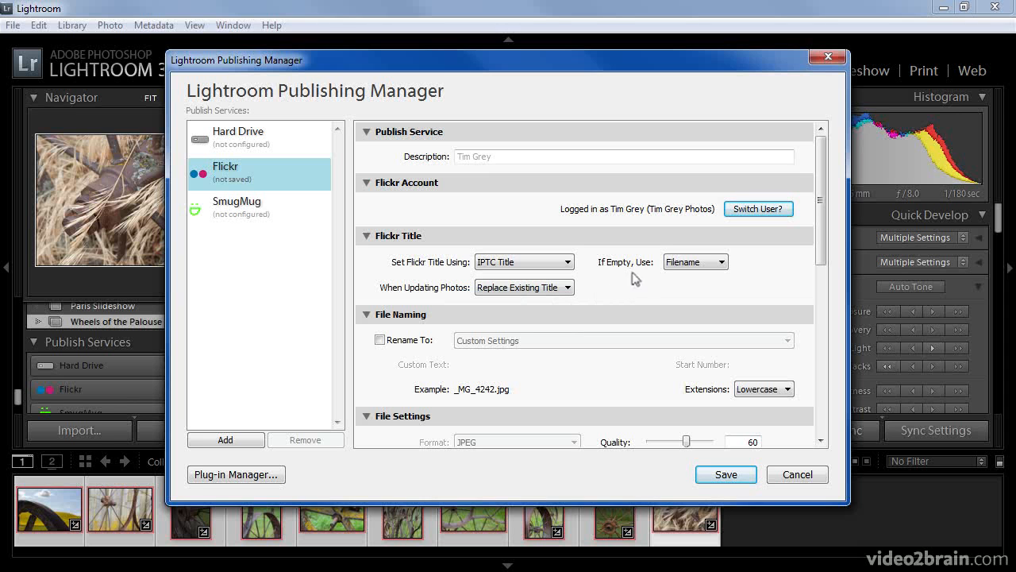
Keep Filename as the empty-title fallback and replace existing titles when updating.
{"action": "left_click", "coordinate": [719, 263]}
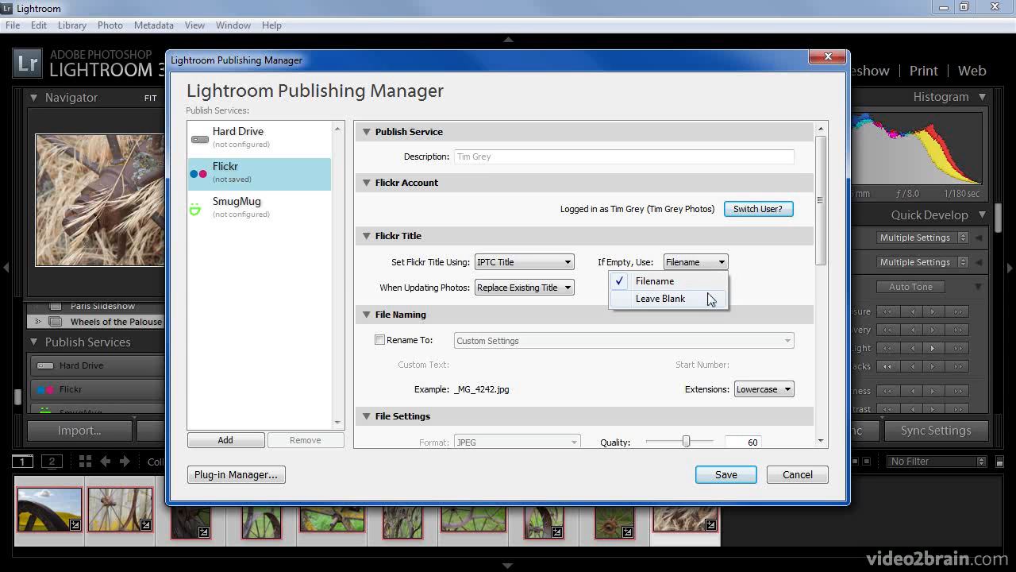
{"action": "left_click", "coordinate": [751, 285]}
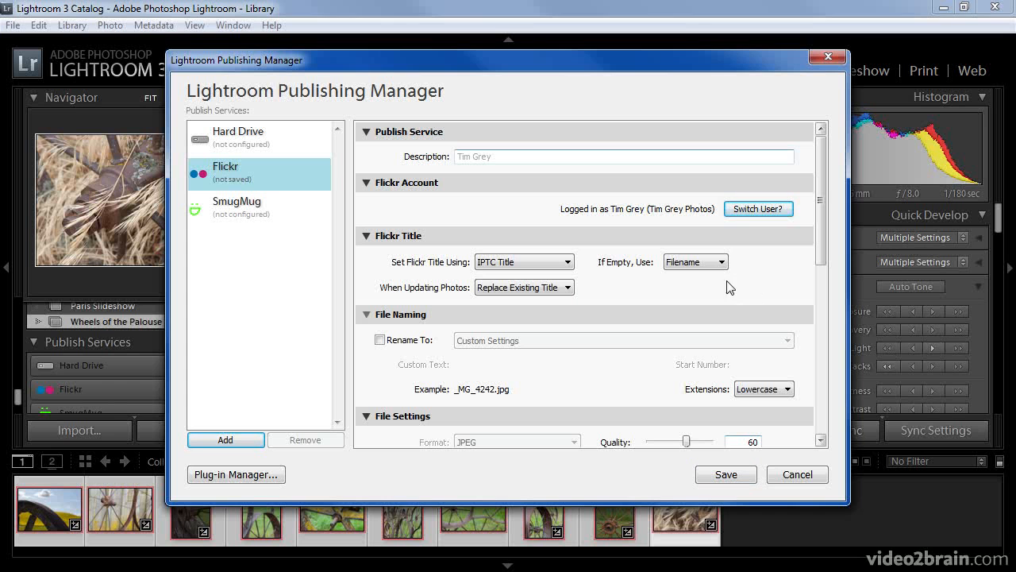
{"action": "left_click", "coordinate": [567, 287]}
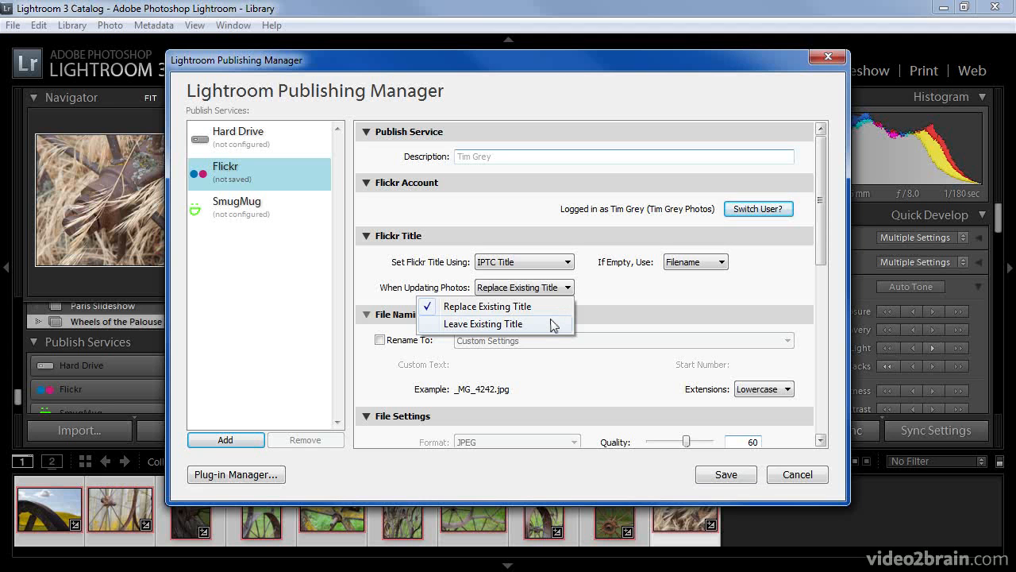
{"action": "left_click", "coordinate": [550, 307]}
{"action": "left_click_drag", "start_coordinate": [820, 221], "coordinate": [820, 291]}
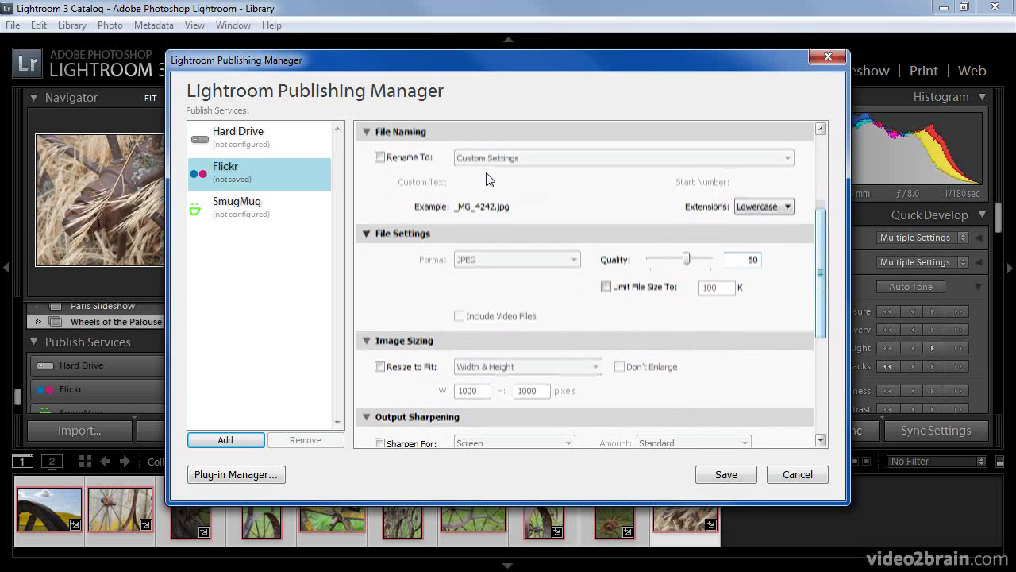
{"action": "left_click", "coordinate": [411, 160]}
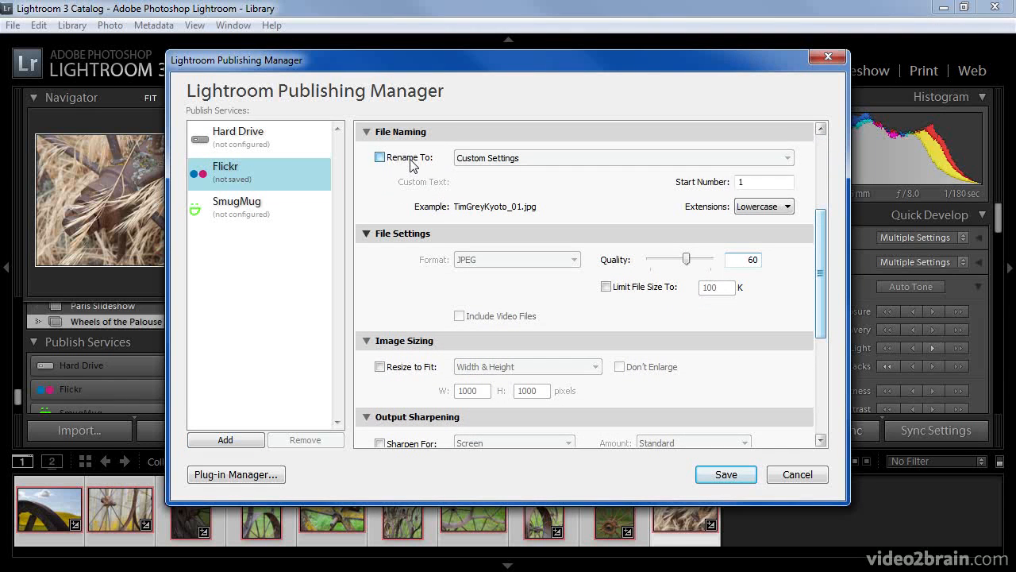
{"action": "left_click", "coordinate": [540, 158]}
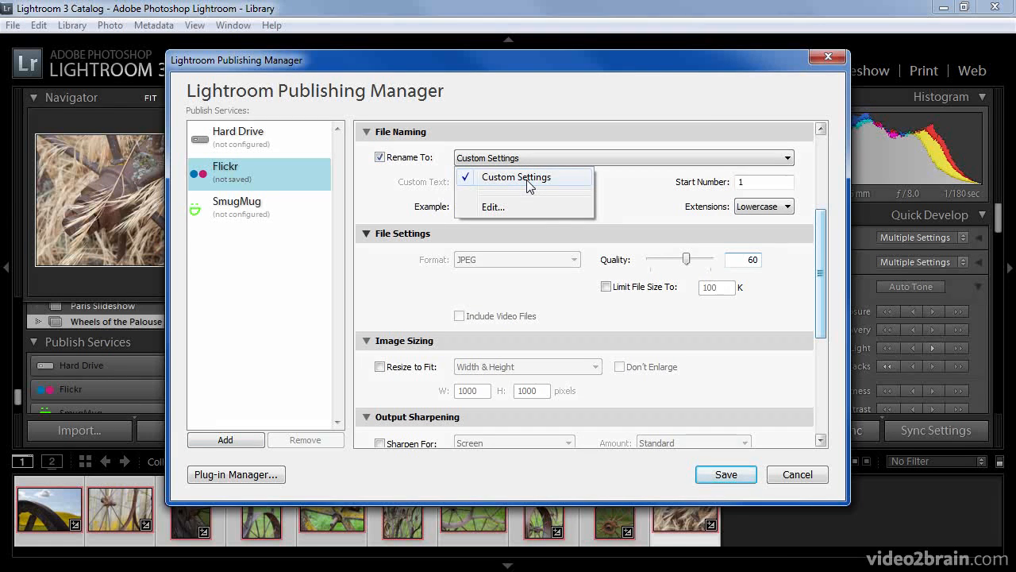
{"action": "left_click", "coordinate": [547, 211]}
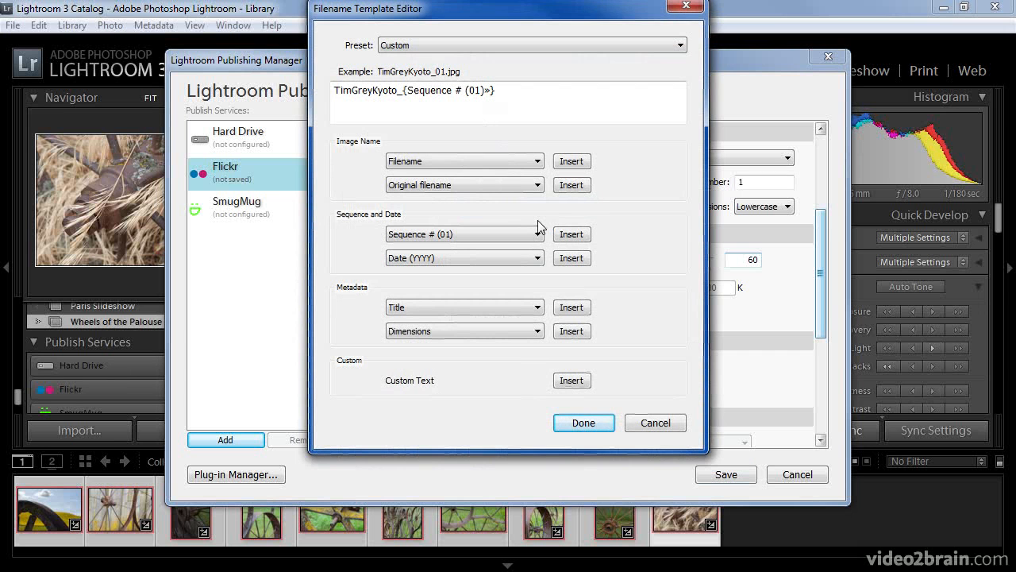
{"action": "left_click", "coordinate": [651, 422]}
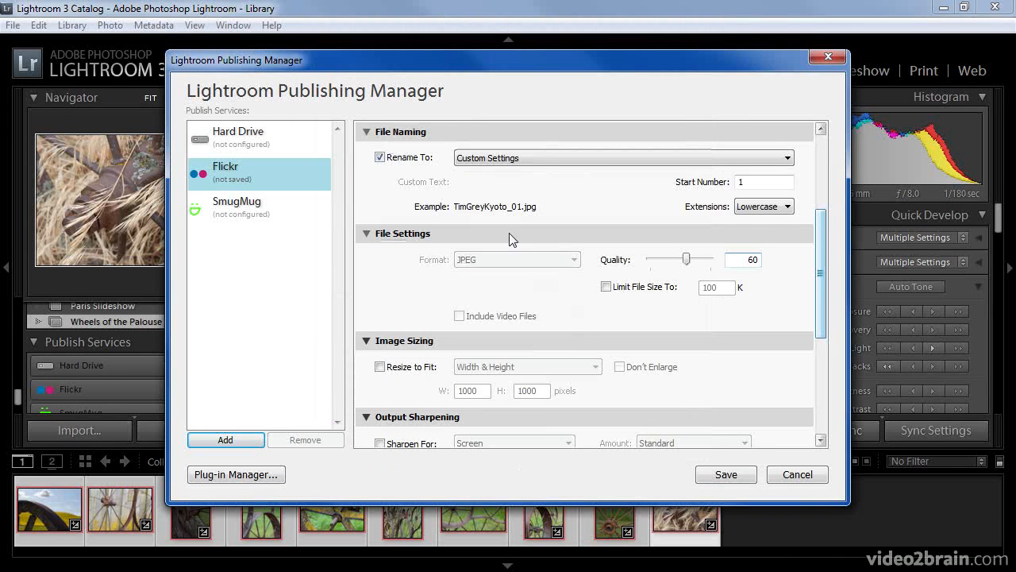
{"action": "left_click", "coordinate": [408, 163]}
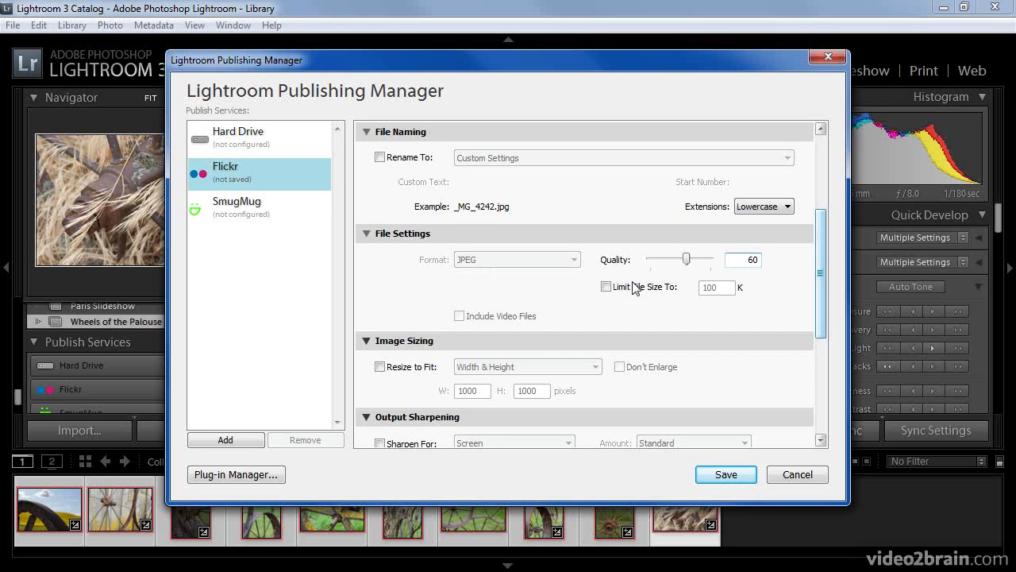
Leave the file size unlimited and raise the JPEG quality from 60 to 80.
{"action": "left_click", "coordinate": [606, 287]}
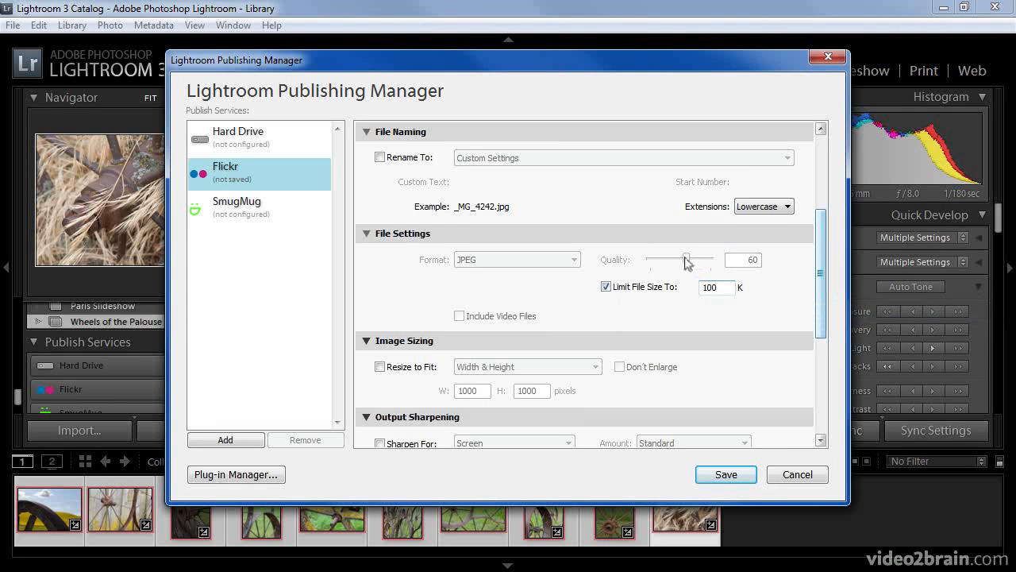
{"action": "left_click", "coordinate": [606, 286]}
{"action": "left_click_drag", "start_coordinate": [686, 263], "coordinate": [698, 264]}
{"action": "left_click_drag", "start_coordinate": [824, 238], "coordinate": [826, 315]}
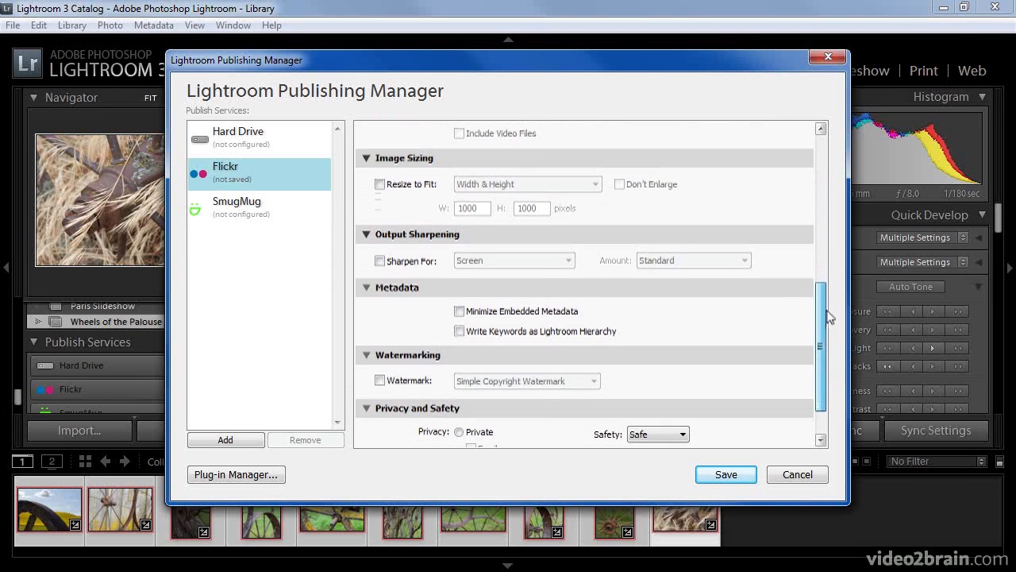
Resize uploads by long edge to 1000 pixels without enlarging, with screen sharpening.
{"action": "left_click", "coordinate": [406, 186]}
{"action": "left_click", "coordinate": [542, 183]}
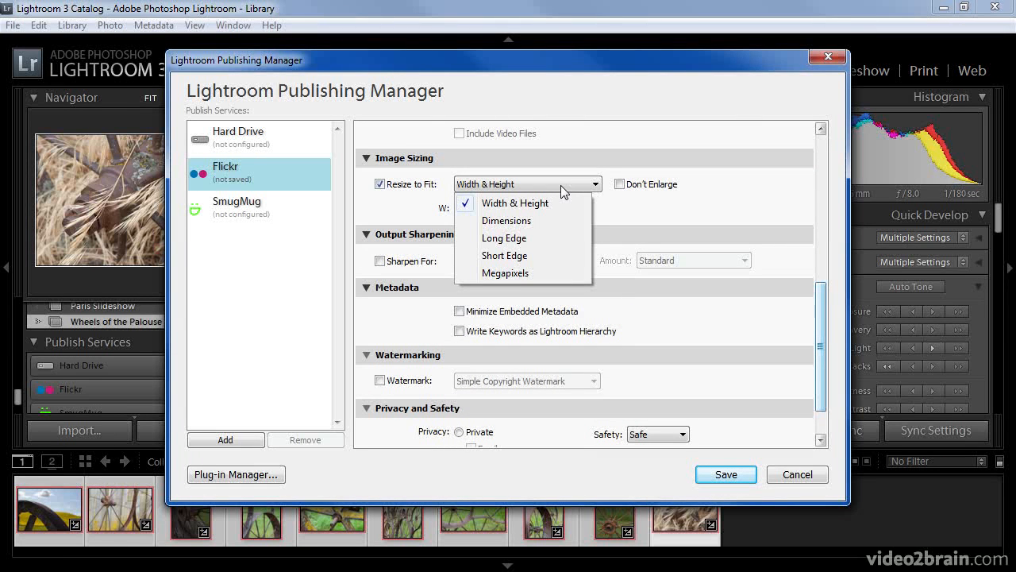
{"action": "left_click", "coordinate": [544, 240]}
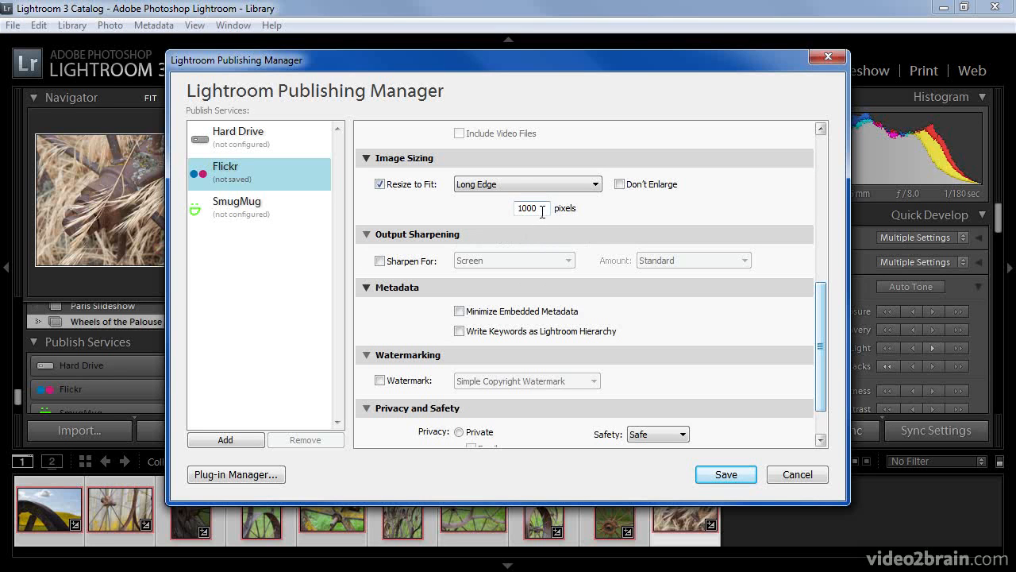
{"action": "left_click", "coordinate": [619, 184]}
{"action": "left_click", "coordinate": [379, 260]}
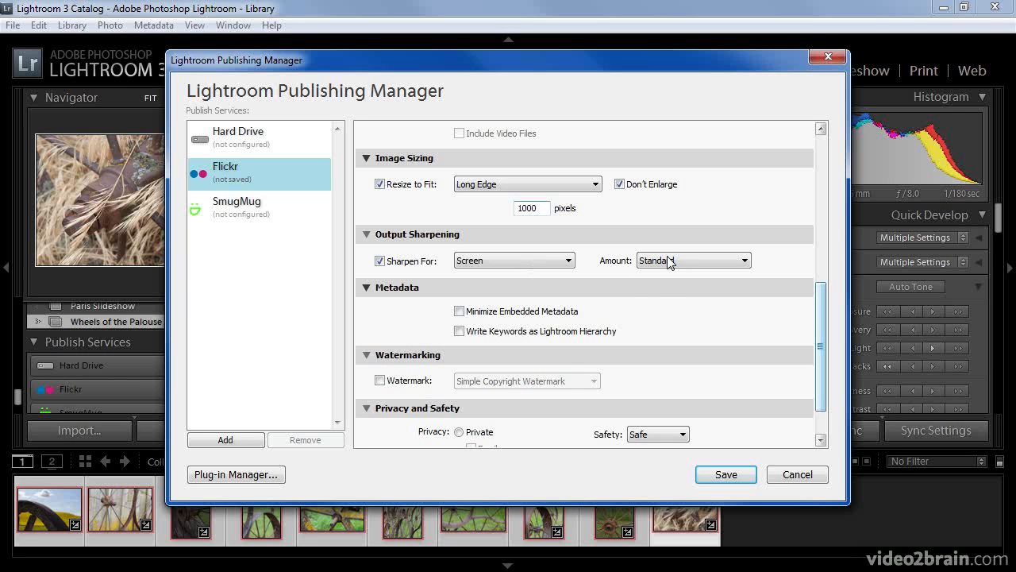
Minimize embedded metadata and apply the Tim Grey With Web copyright watermark.
{"action": "left_click", "coordinate": [459, 311]}
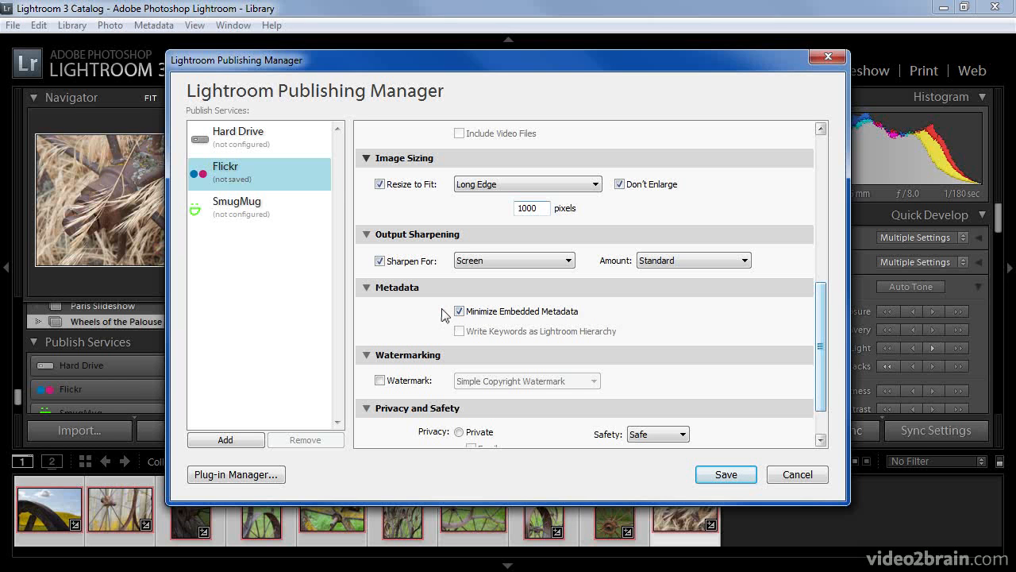
{"action": "left_click", "coordinate": [406, 381]}
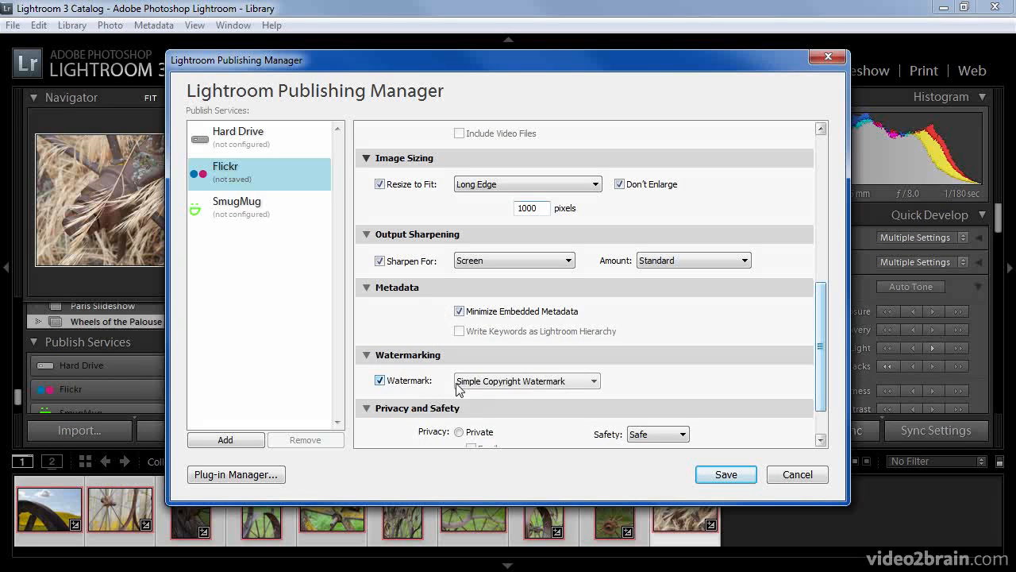
{"action": "left_click", "coordinate": [520, 382]}
{"action": "left_click", "coordinate": [512, 401]}
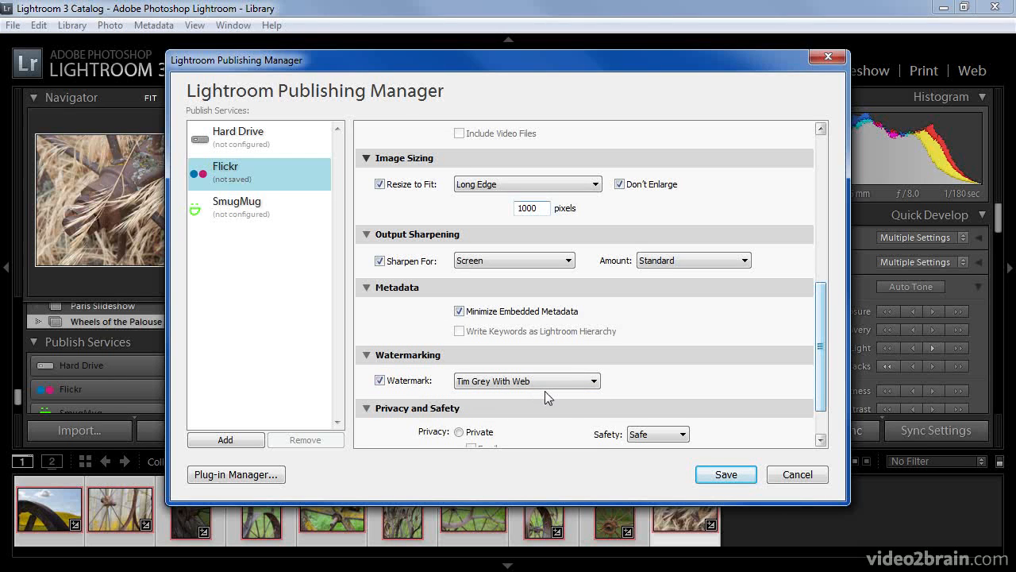
{"action": "left_click_drag", "start_coordinate": [820, 343], "coordinate": [820, 394]}
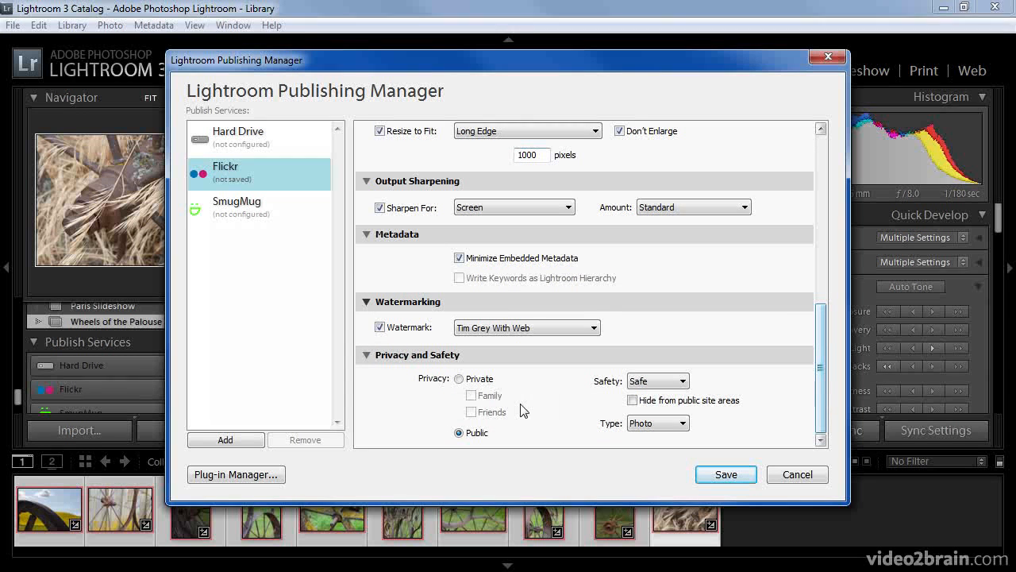
Keep uploads Public, Safety Safe and Type Photo, then save the Flickr service.
{"action": "left_click", "coordinate": [482, 379]}
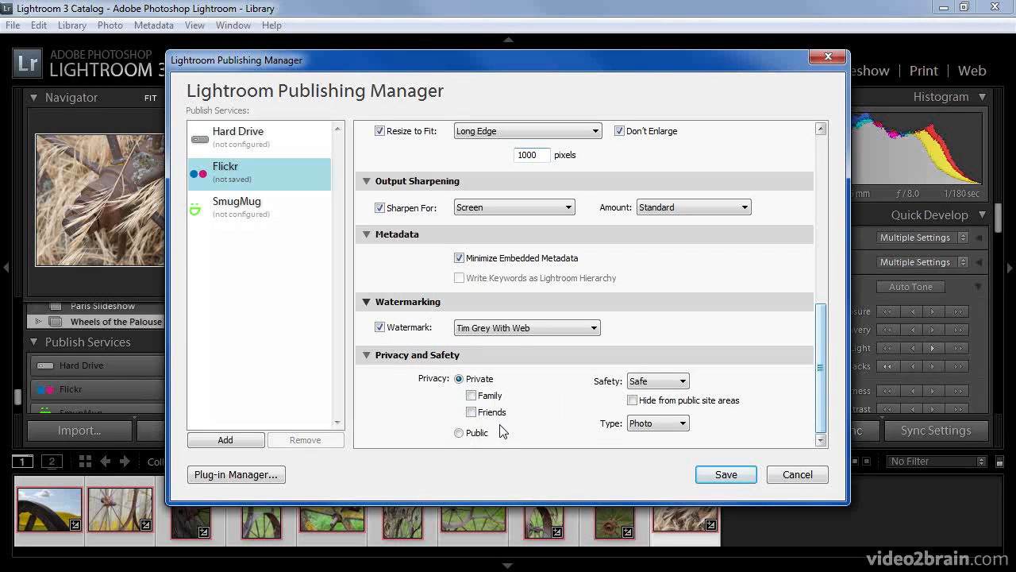
{"action": "left_click", "coordinate": [459, 433]}
{"action": "left_click", "coordinate": [681, 382]}
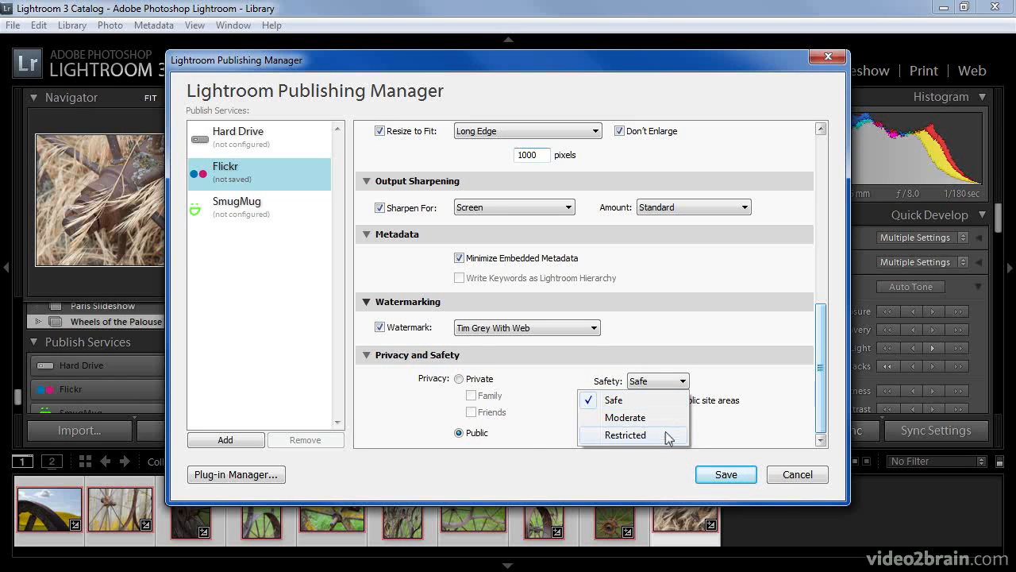
{"action": "left_click", "coordinate": [664, 400]}
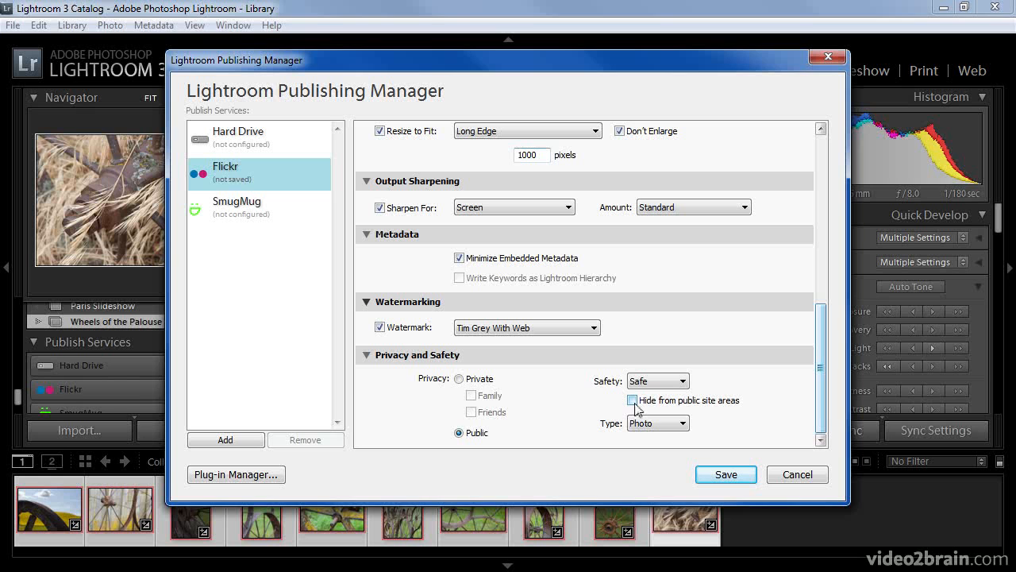
{"action": "left_click", "coordinate": [663, 425]}
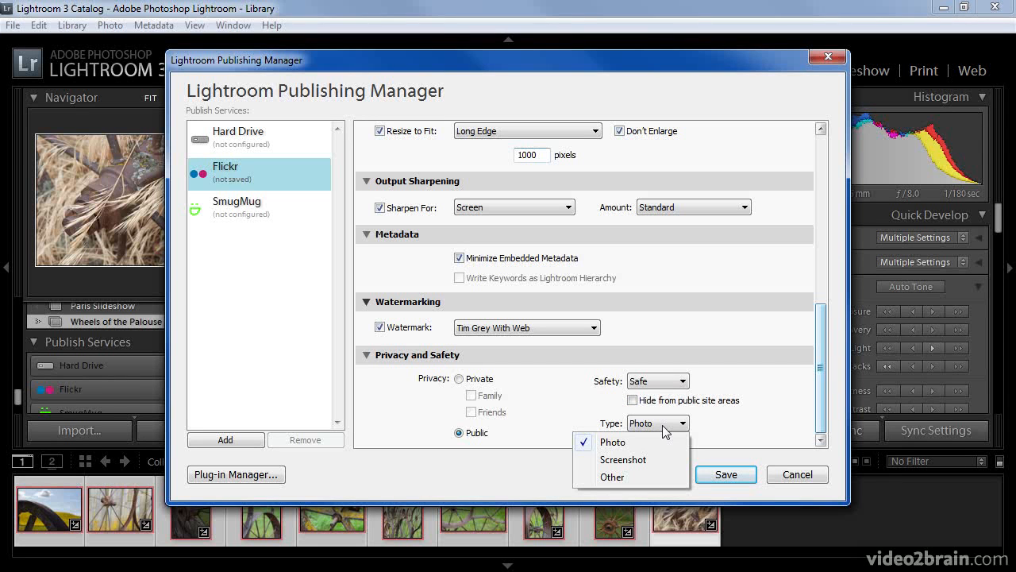
{"action": "left_click", "coordinate": [622, 447]}
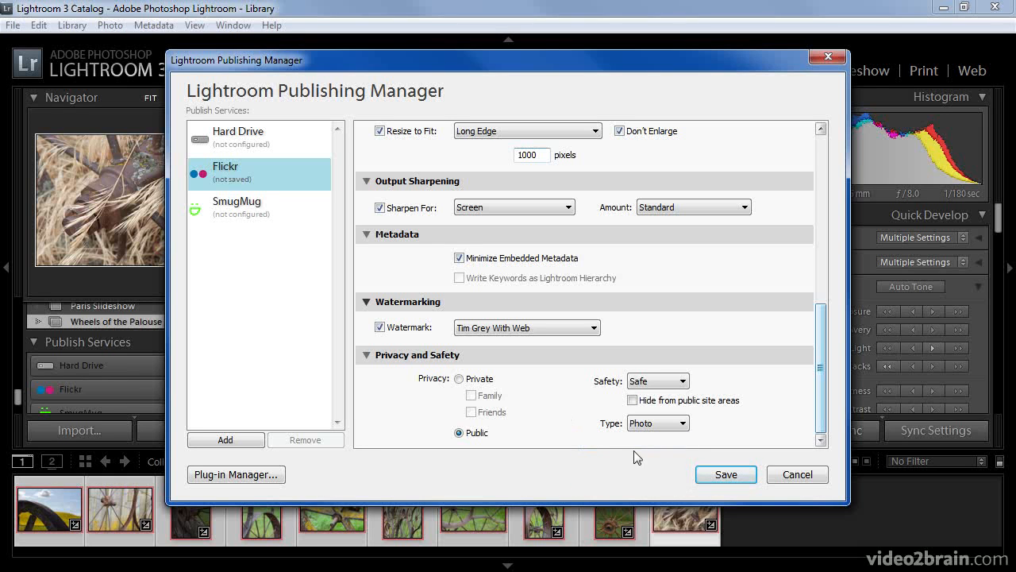
{"action": "left_click", "coordinate": [719, 474]}
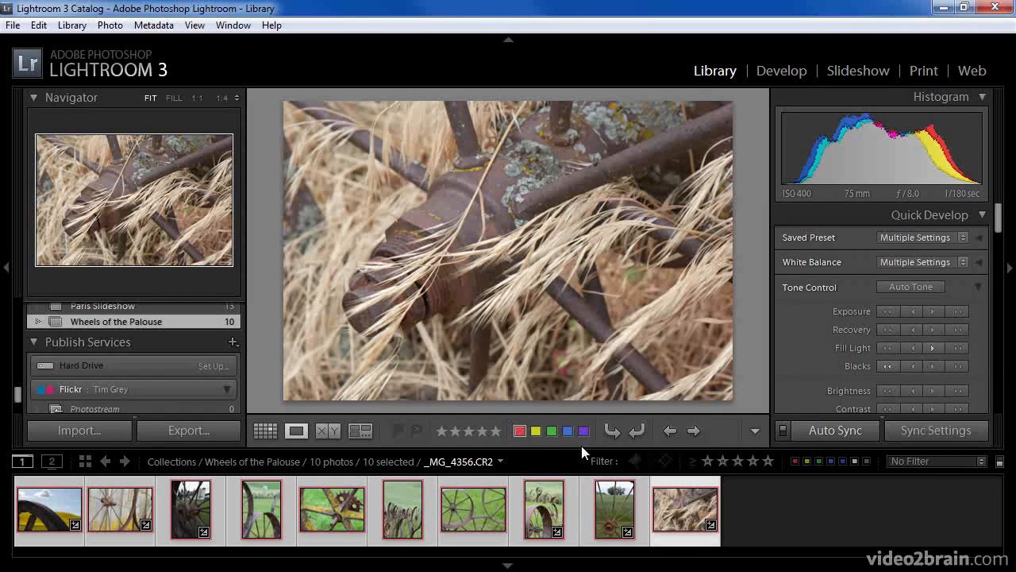
Drop the ten selected wheel photos into the Flickr Photostream and run Publish Now.
{"action": "left_click_drag", "start_coordinate": [16, 389], "coordinate": [17, 392]}
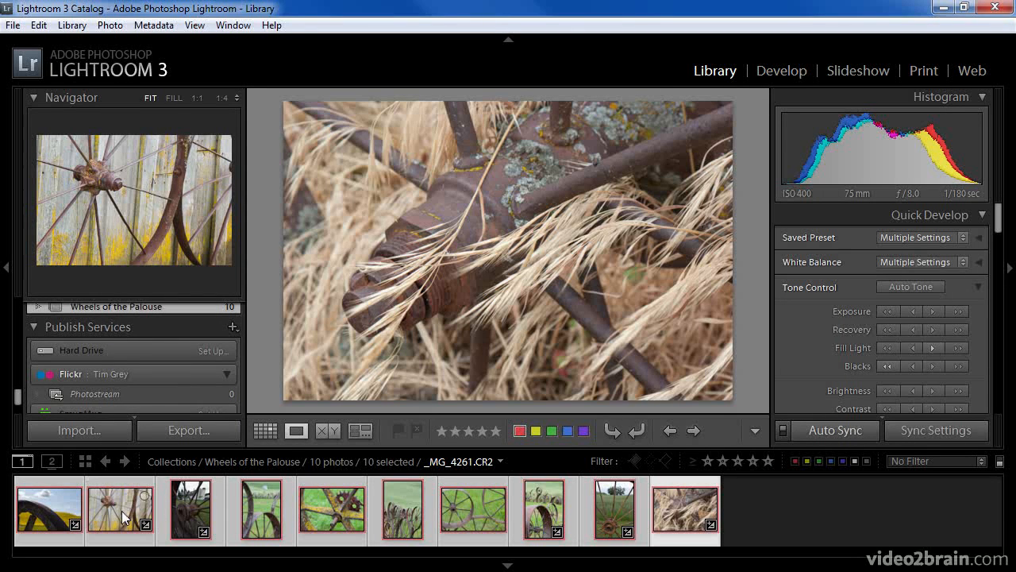
{"action": "left_click_drag", "start_coordinate": [103, 386], "coordinate": [100, 347]}
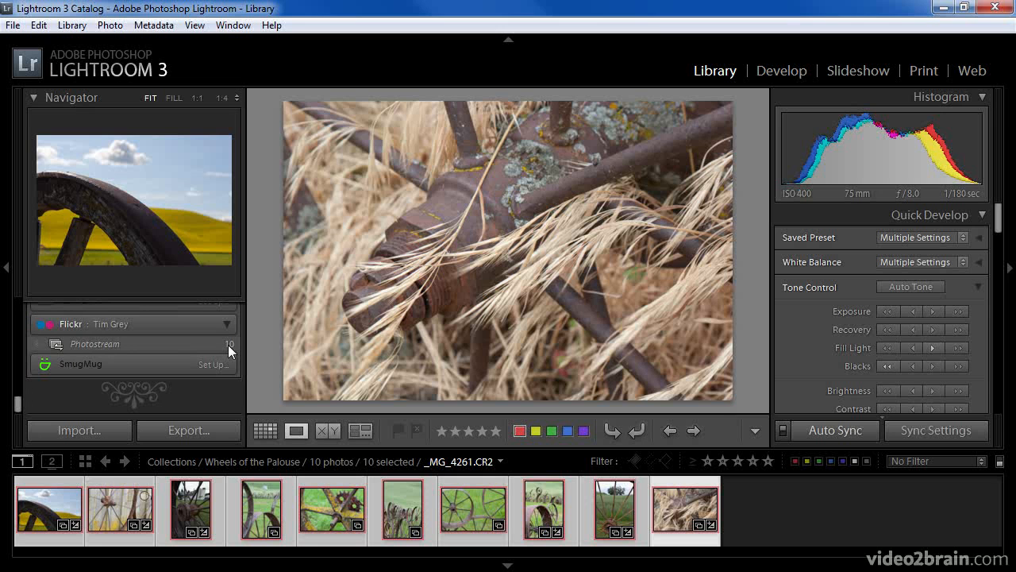
{"action": "right_click", "coordinate": [144, 341]}
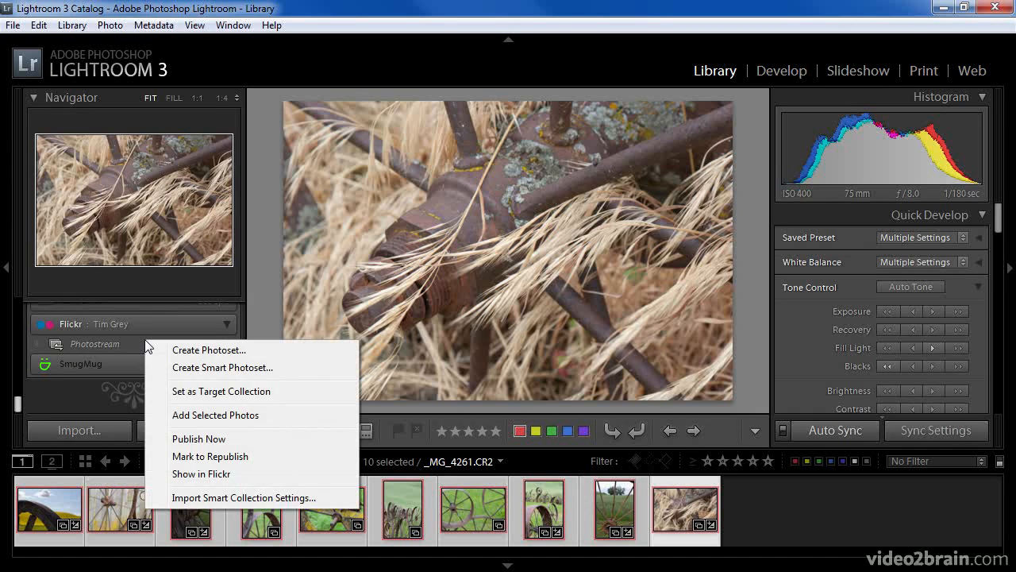
{"action": "left_click", "coordinate": [213, 437]}
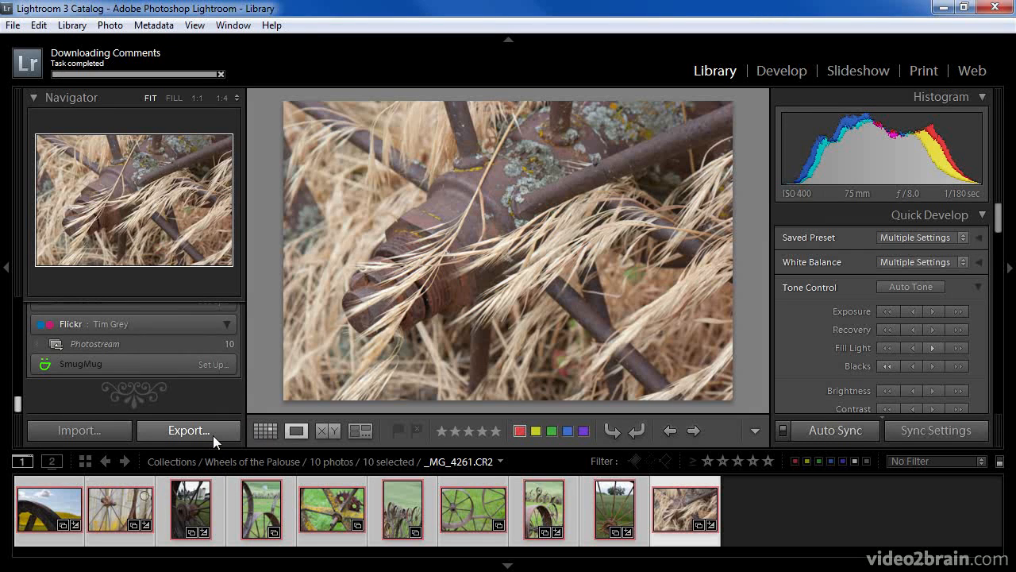
In the Flickr browser window, go to the Photostream and open the _MG_4242.jpg photo page.
{"action": "key", "text": "alt+Tab"}
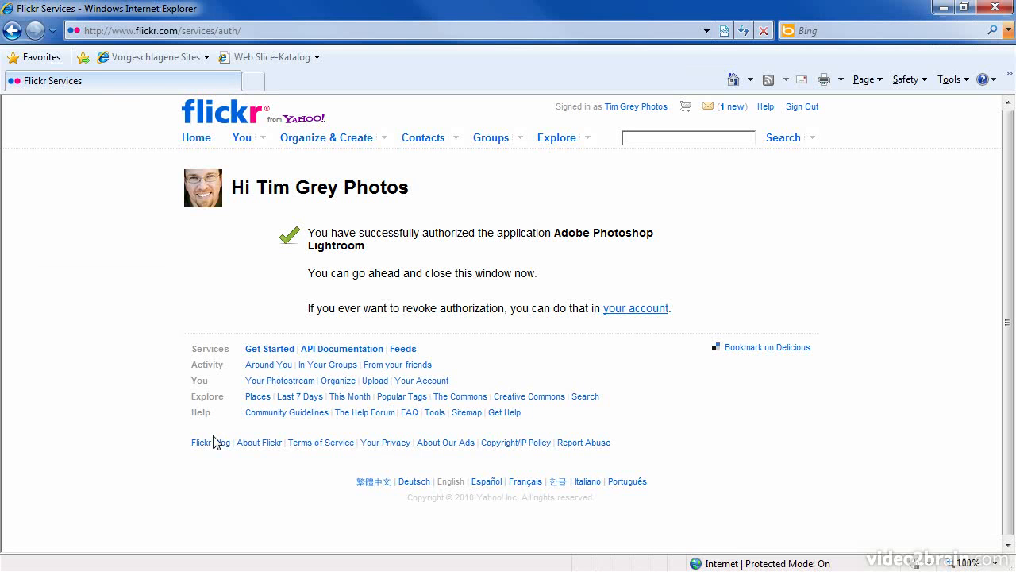
{"action": "left_click", "coordinate": [241, 141]}
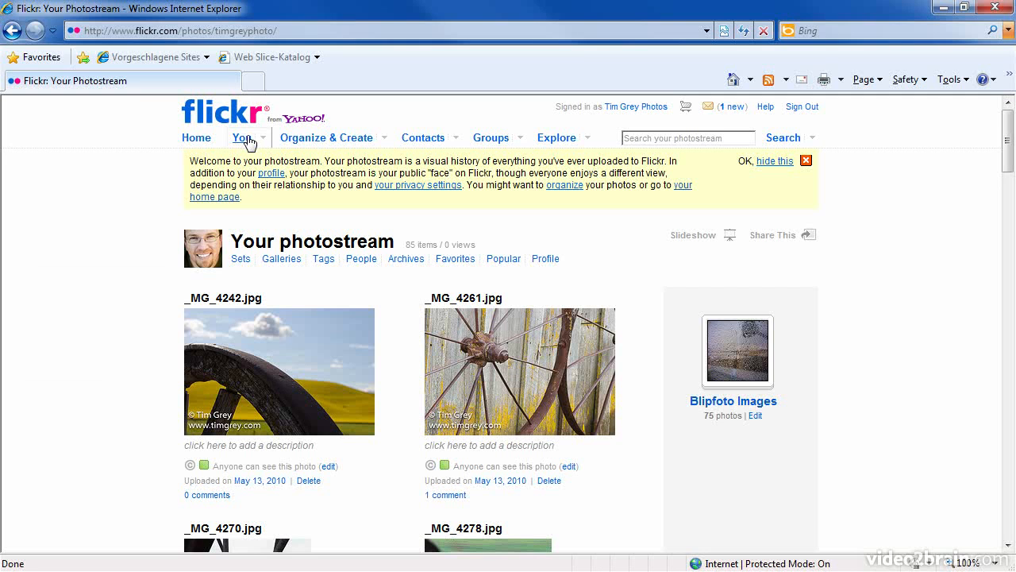
{"action": "left_click", "coordinate": [293, 346]}
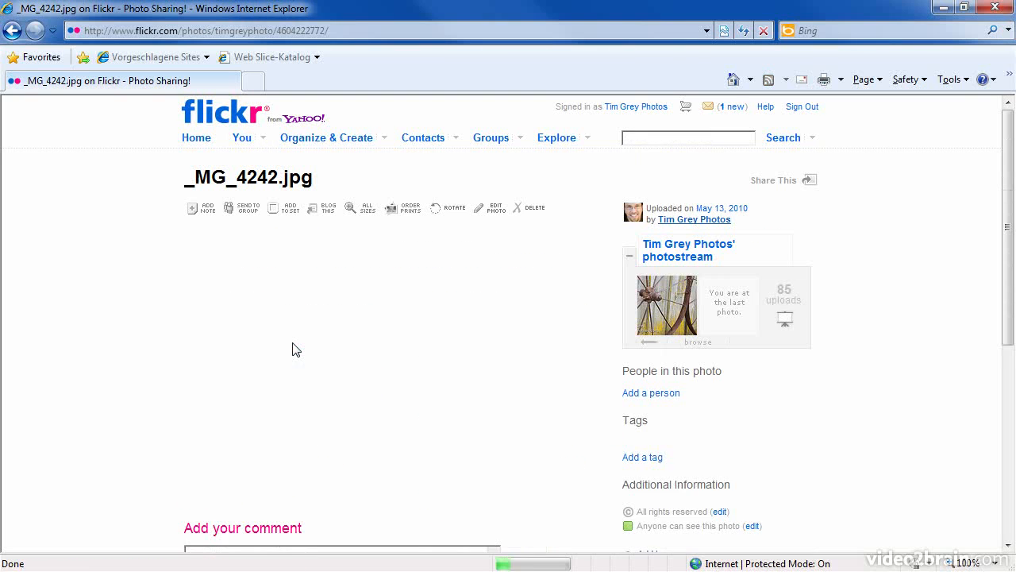
Post the comment 'Great shot!' on _MG_4242.jpg, then go back to Lightroom.
{"action": "left_click", "coordinate": [317, 498]}
{"action": "type", "text": "Great shot!"}
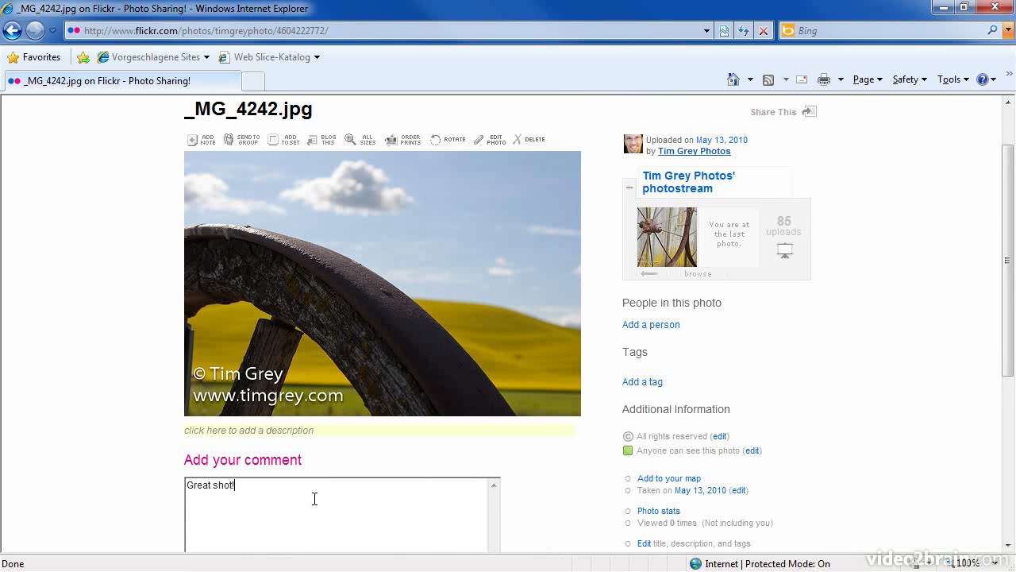
{"action": "scroll", "coordinate": [315, 499], "scroll_direction": "down", "scroll_amount": 3}
{"action": "left_click", "coordinate": [341, 476]}
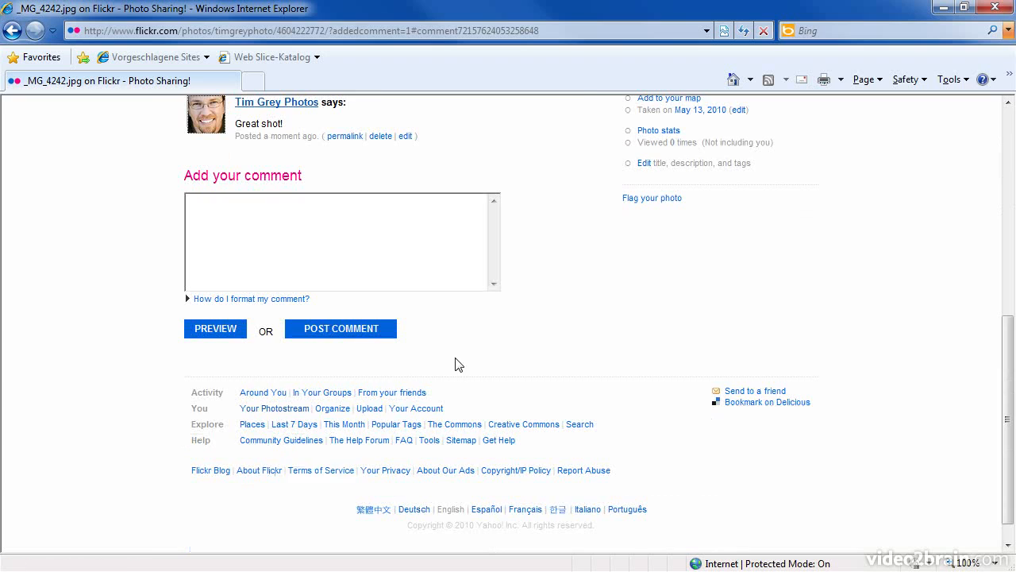
{"action": "scroll", "coordinate": [431, 368], "scroll_direction": "up", "scroll_amount": 8}
{"action": "key", "text": "alt"}
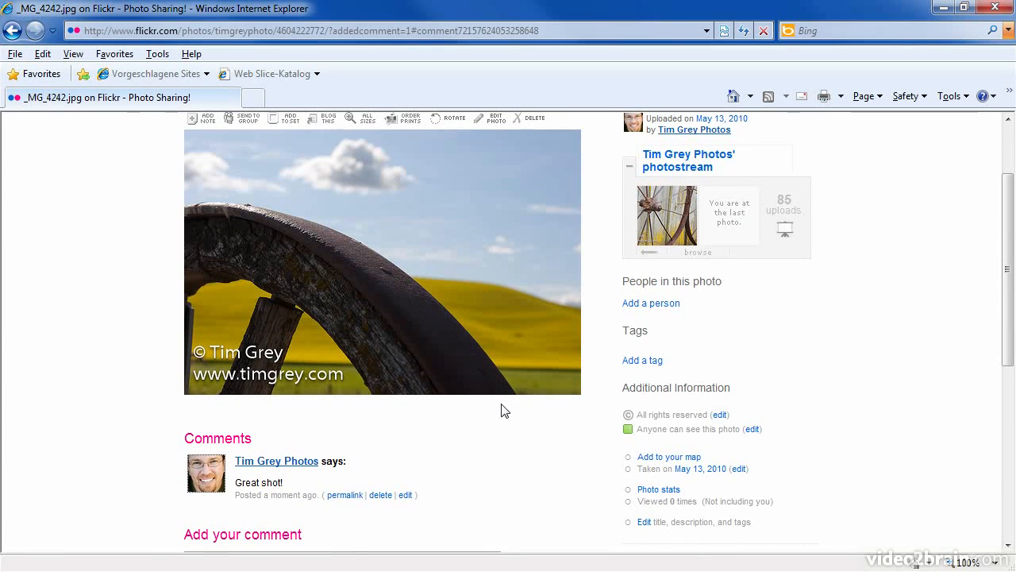
{"action": "key", "text": "alt+Tab"}
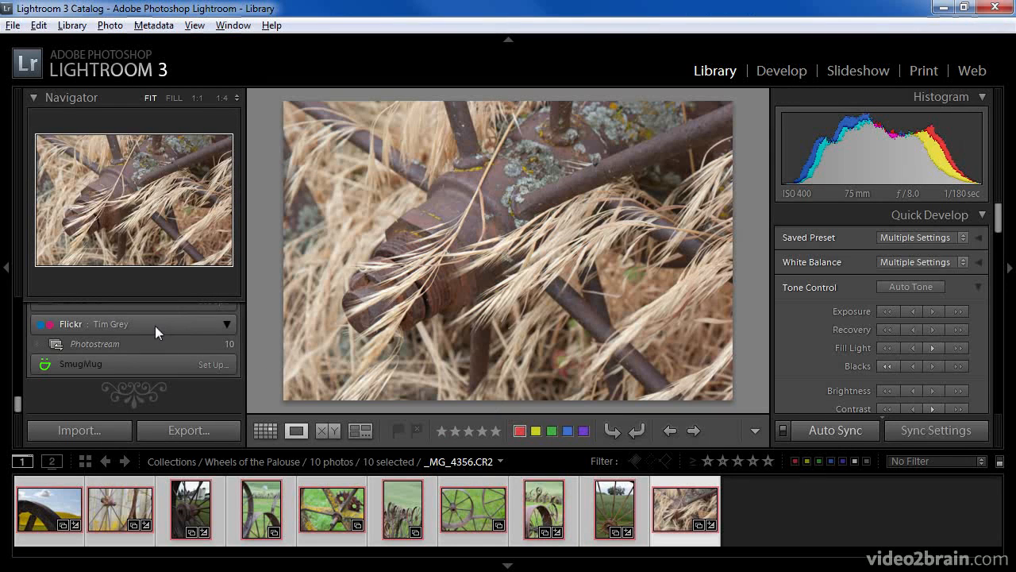
Show the Photostream photos and view the wheel-in-yellow-field photo's Comments panel.
{"action": "left_click", "coordinate": [120, 345]}
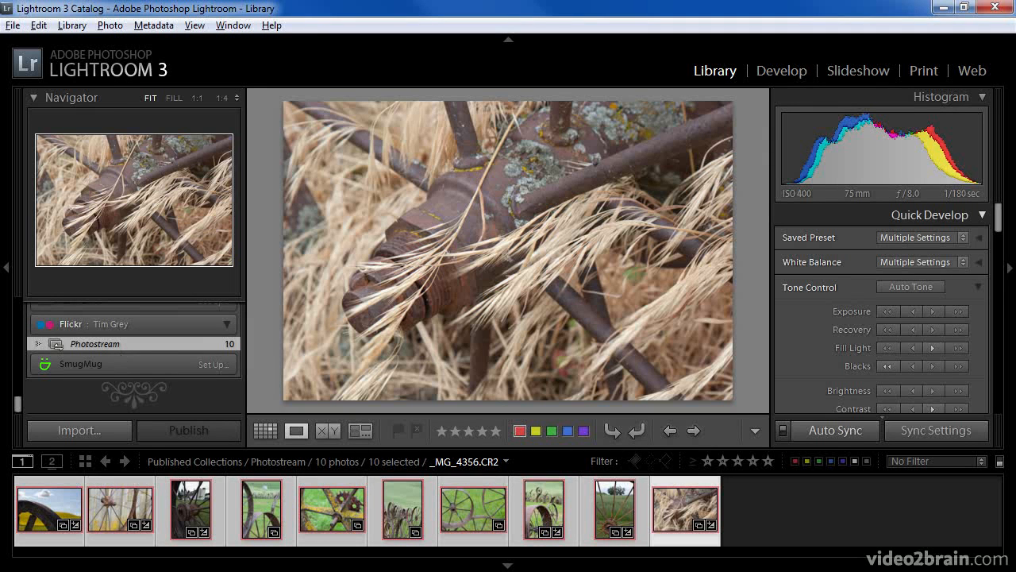
{"action": "left_click_drag", "start_coordinate": [998, 216], "coordinate": [997, 398]}
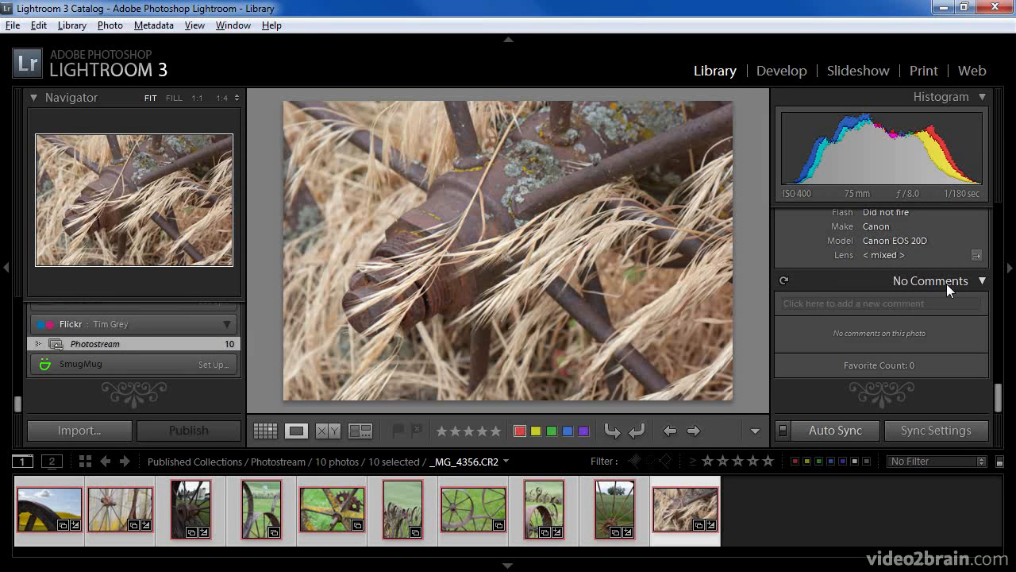
{"action": "left_click", "coordinate": [75, 495]}
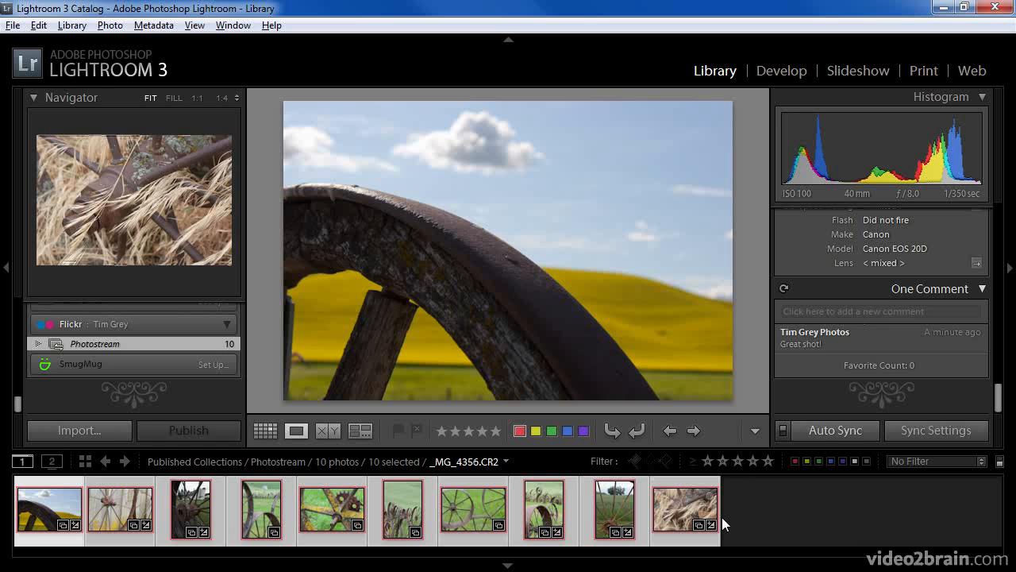
Select only the wheel-in-canola photo and submit the comment 'Love the canola!'.
{"action": "left_click", "coordinate": [754, 515]}
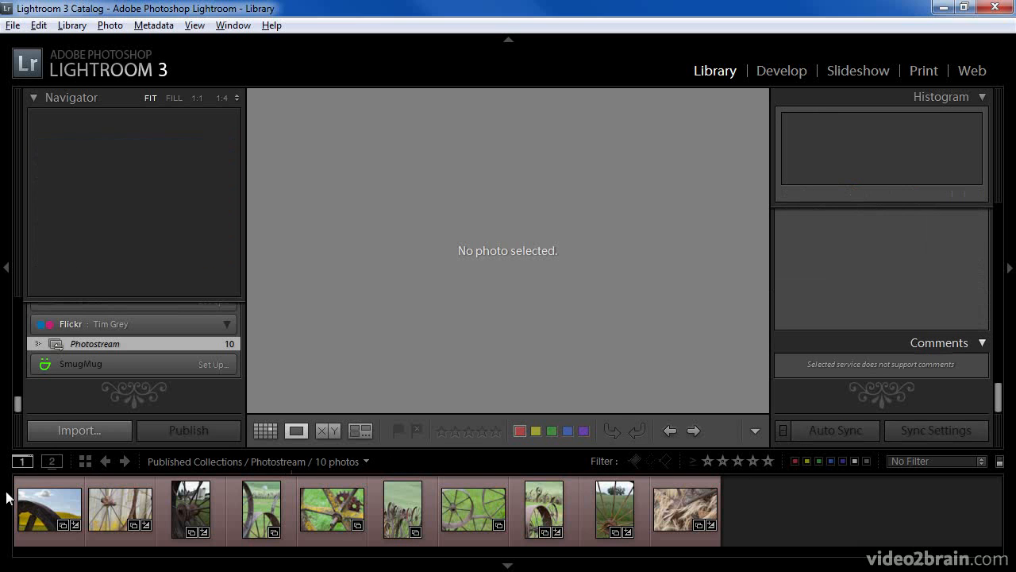
{"action": "left_click", "coordinate": [48, 506]}
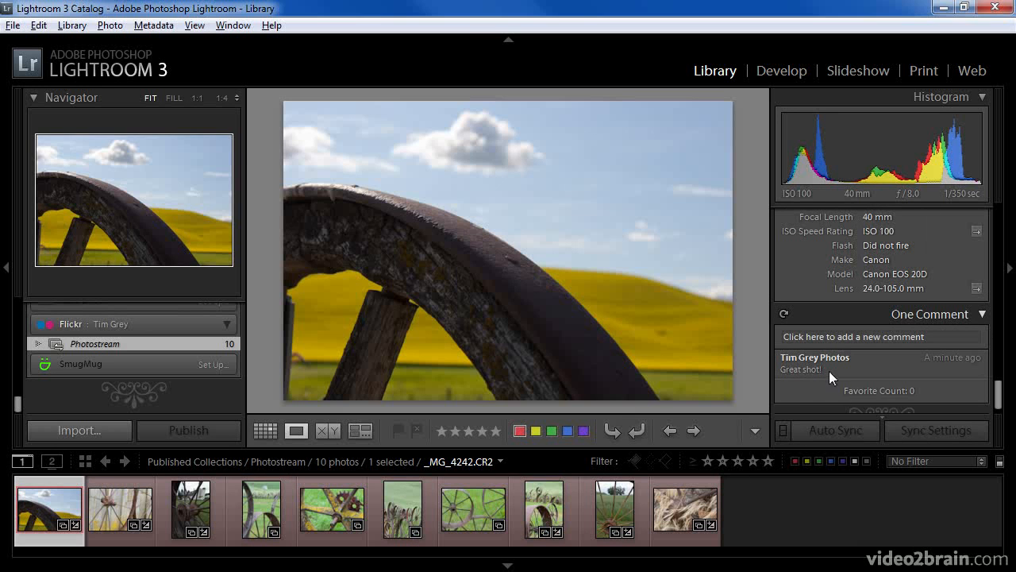
{"action": "left_click", "coordinate": [901, 337]}
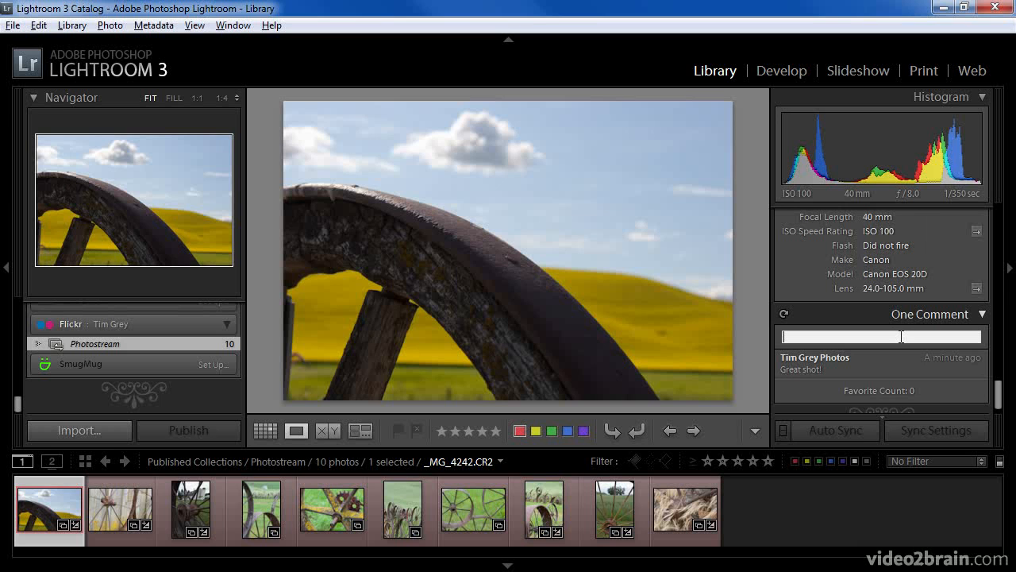
{"action": "type", "text": "Love the canola!"}
{"action": "key", "text": "Return"}
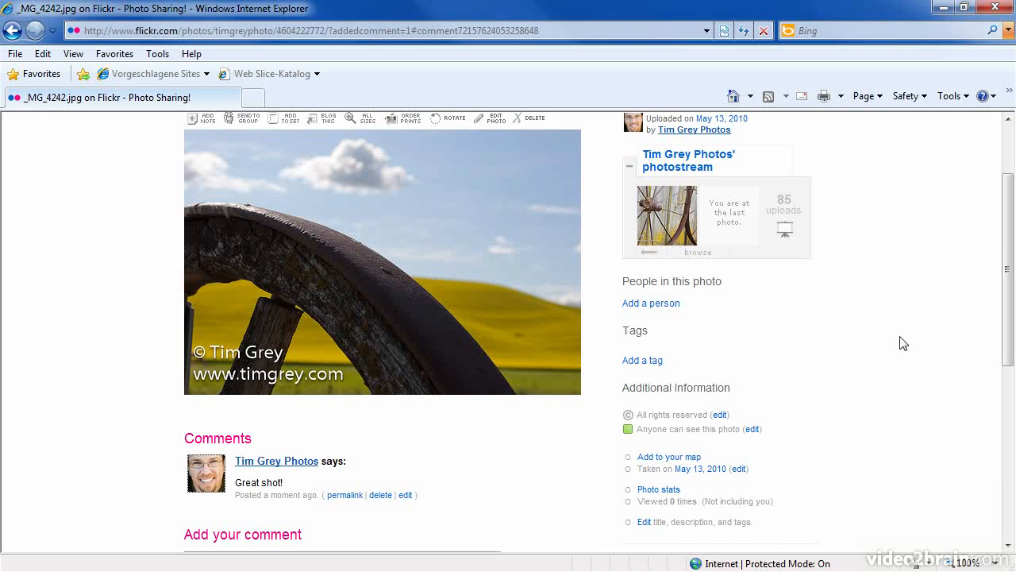
Reload the _MG_4242.jpg Flickr page in Internet Explorer to check for the new comment.
{"action": "left_click", "coordinate": [744, 30]}
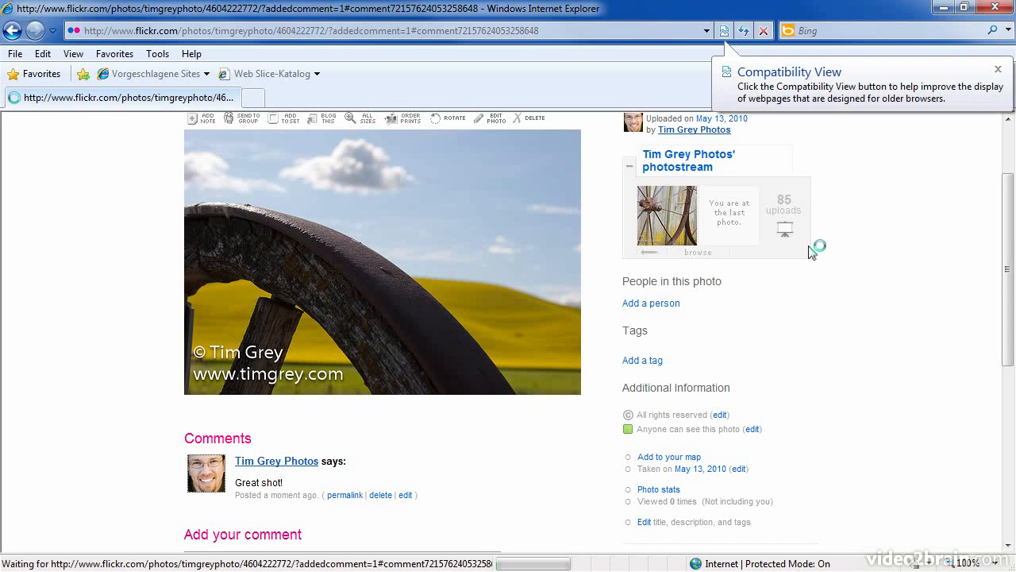